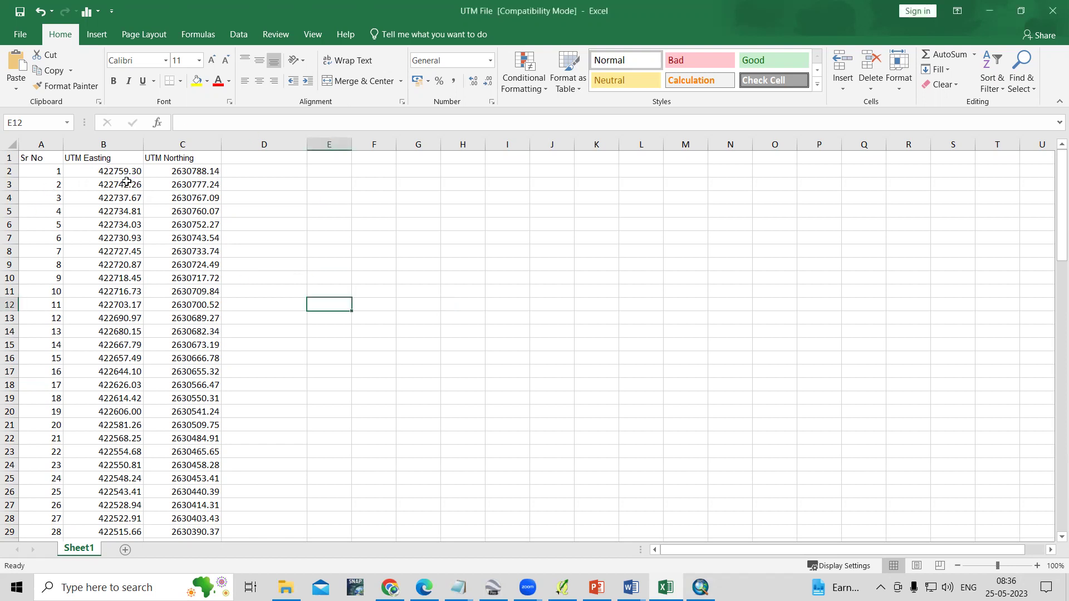
Review the UTM Easting and Northing coordinates in the Excel workbook, then switch to the empty ArcMap document
click(102, 185)
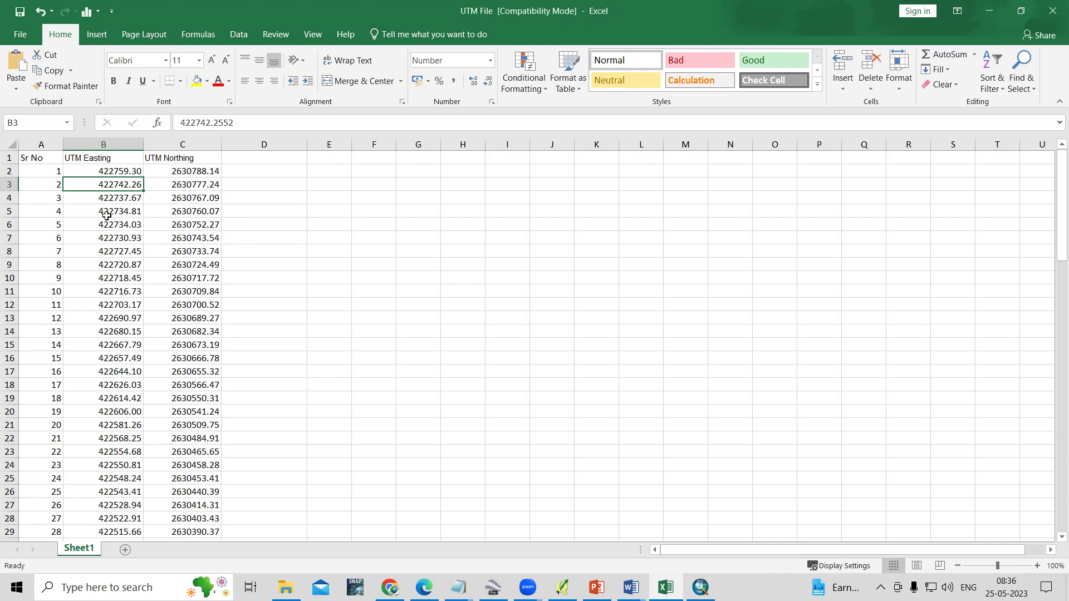
scroll(114, 208, down, 5)
scroll(119, 297, up, 5)
scroll(119, 297, down, 20)
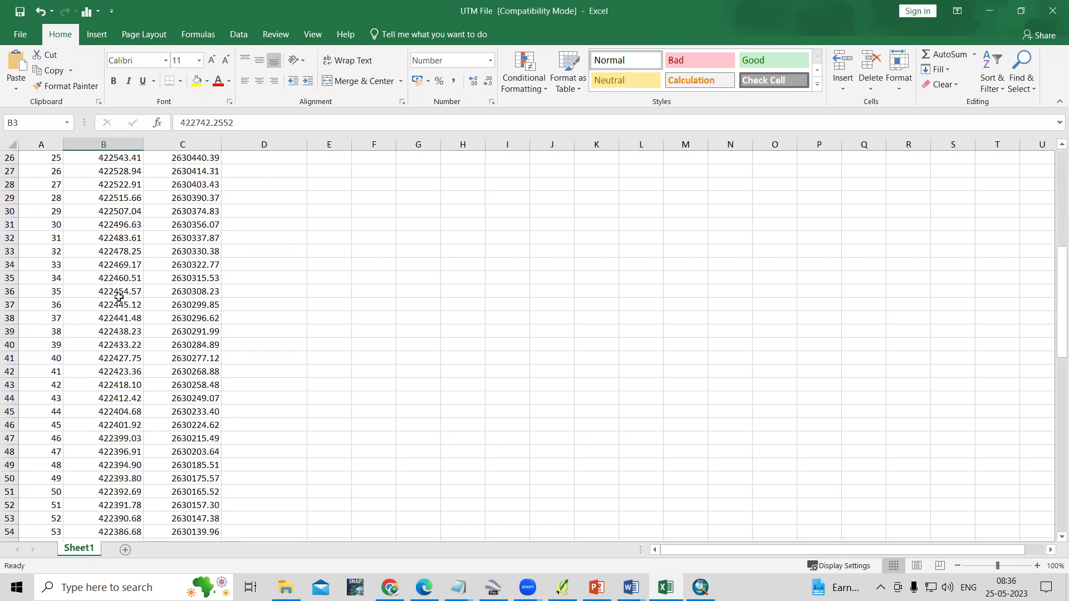
scroll(119, 294, up, 20)
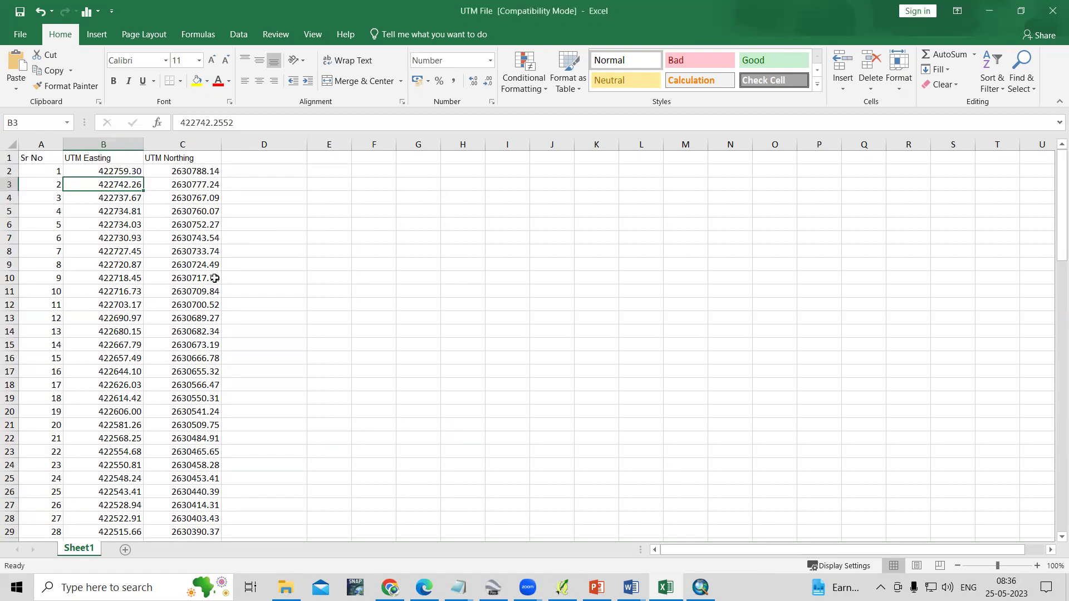
click(700, 587)
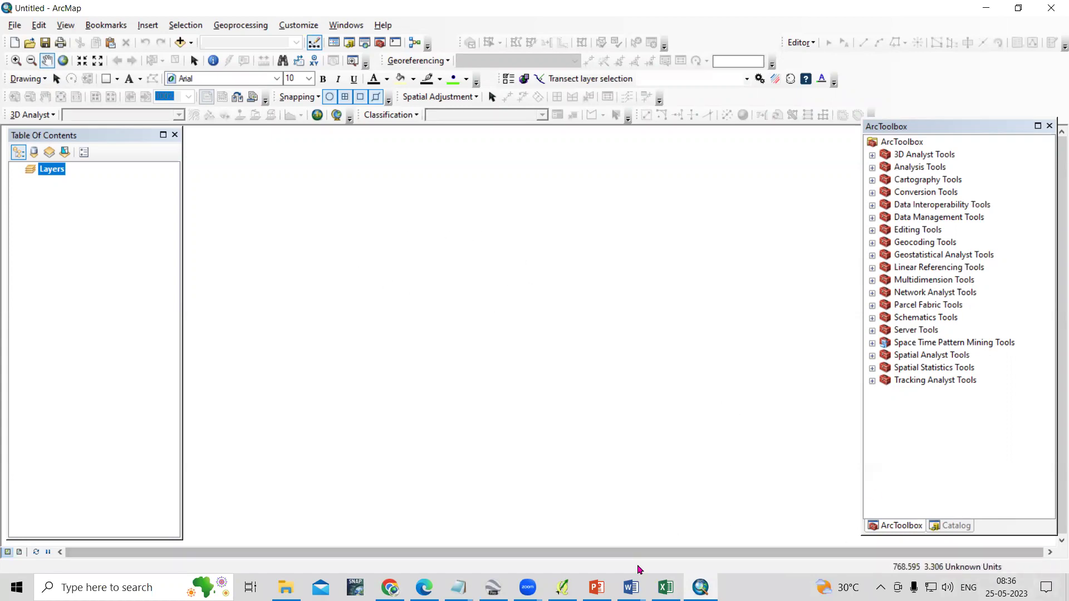
click(666, 587)
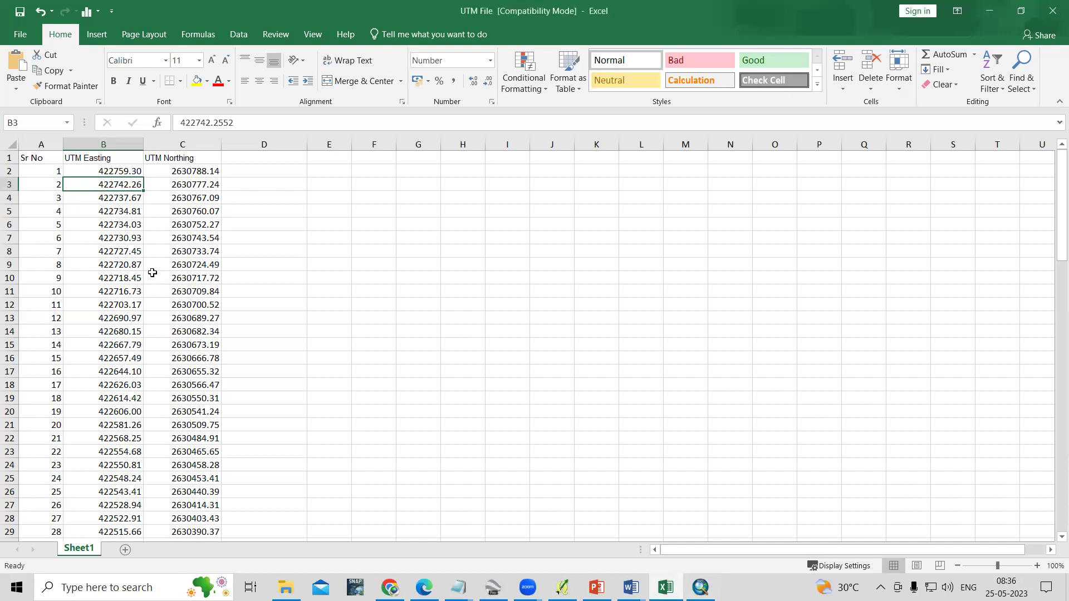
click(989, 10)
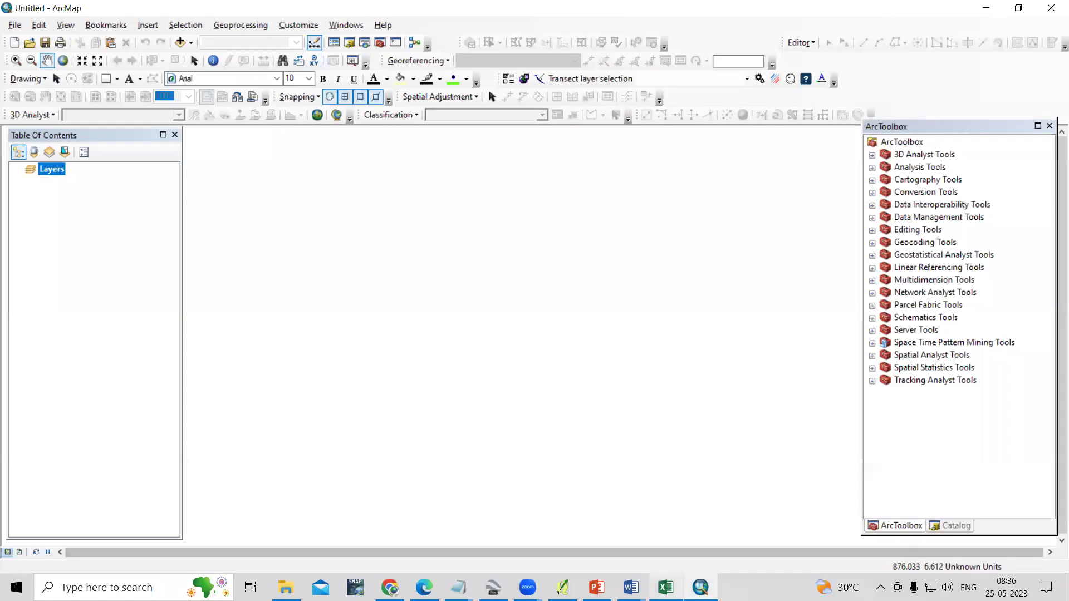
click(666, 587)
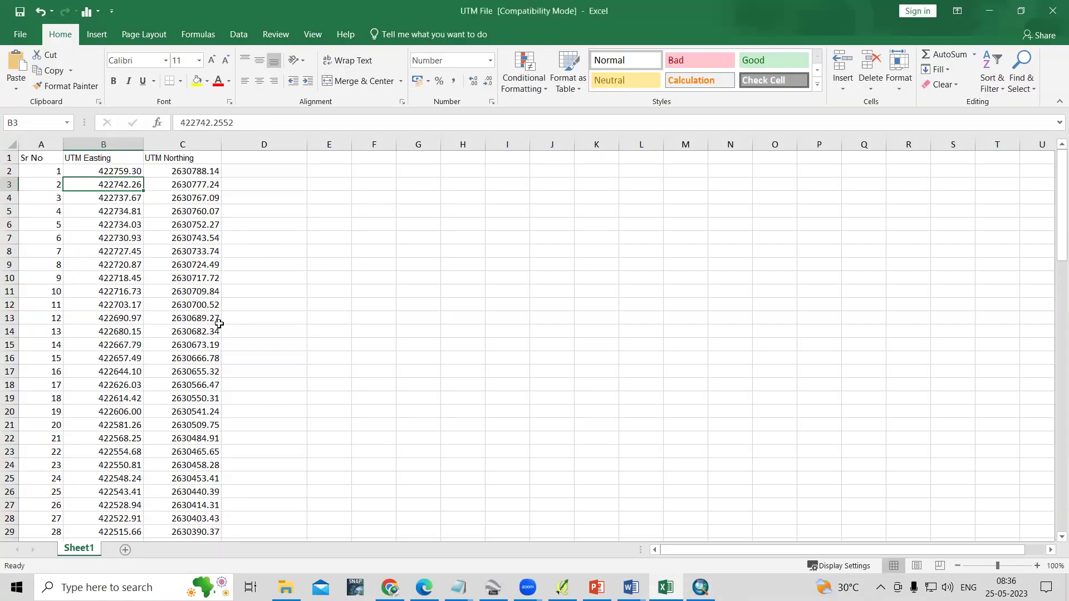
click(989, 10)
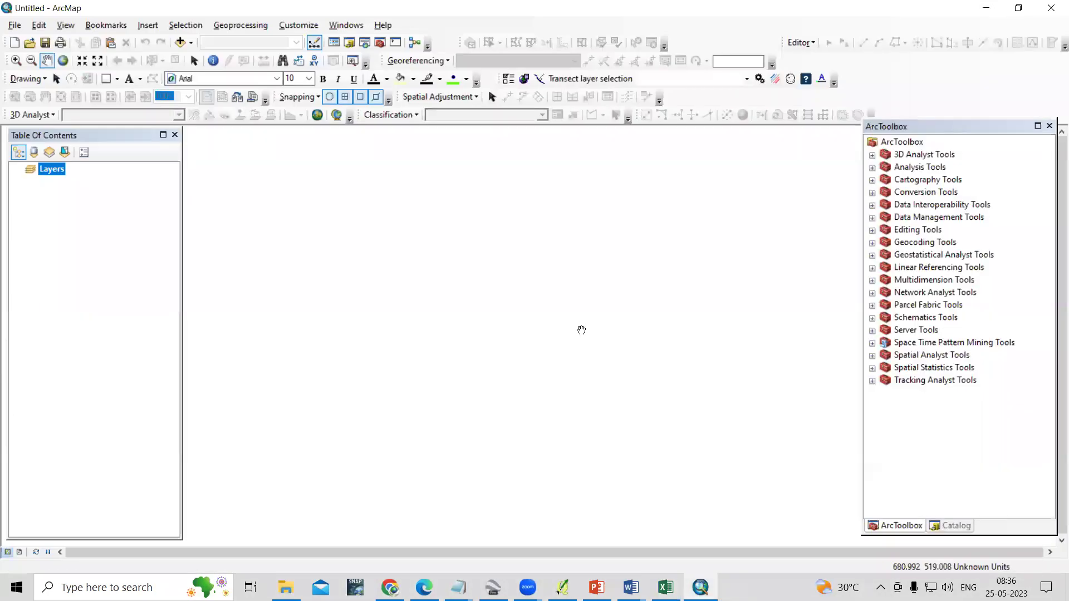
Open the coordinate system settings in the properties of the Layers data frame
right_click(53, 173)
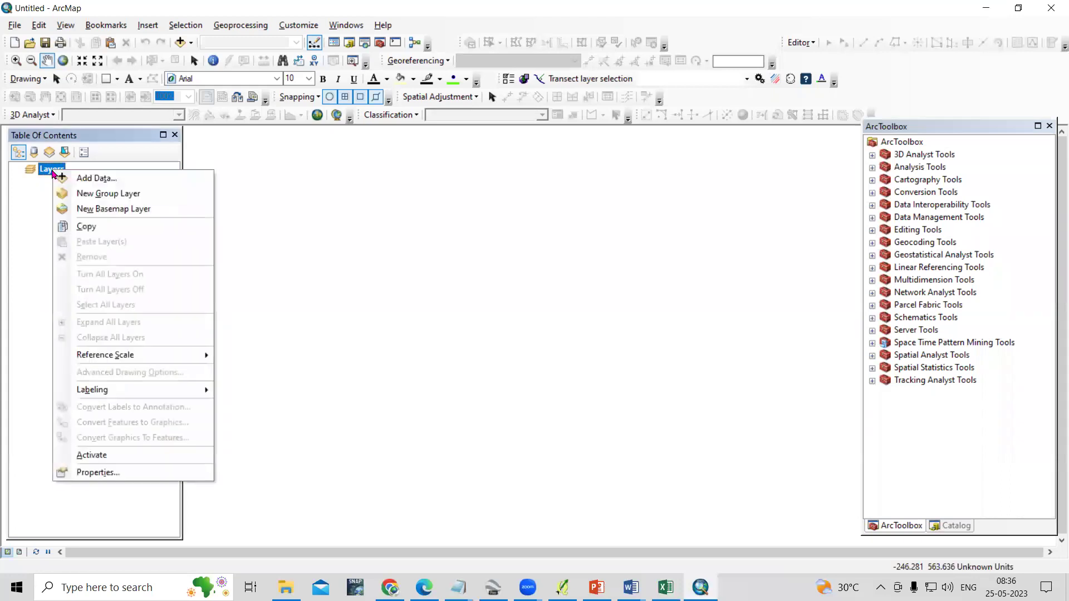
click(100, 473)
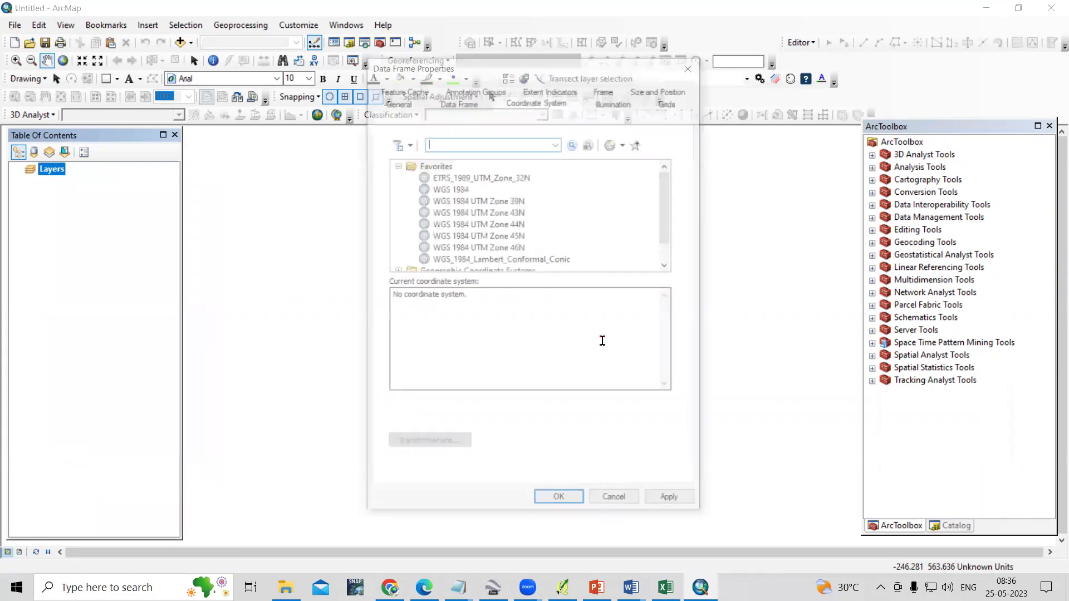
click(465, 105)
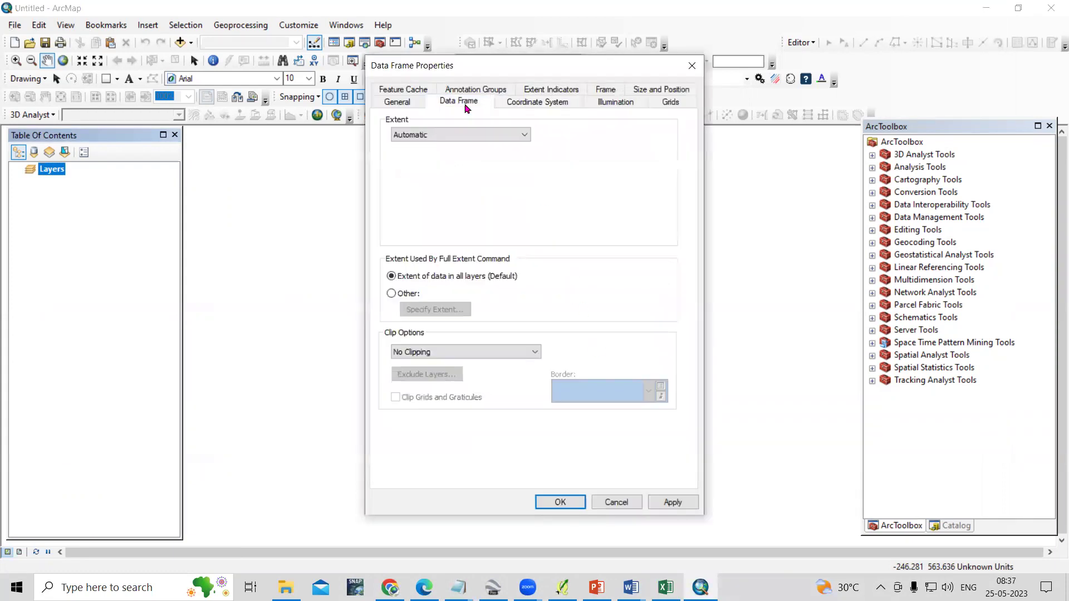
click(524, 105)
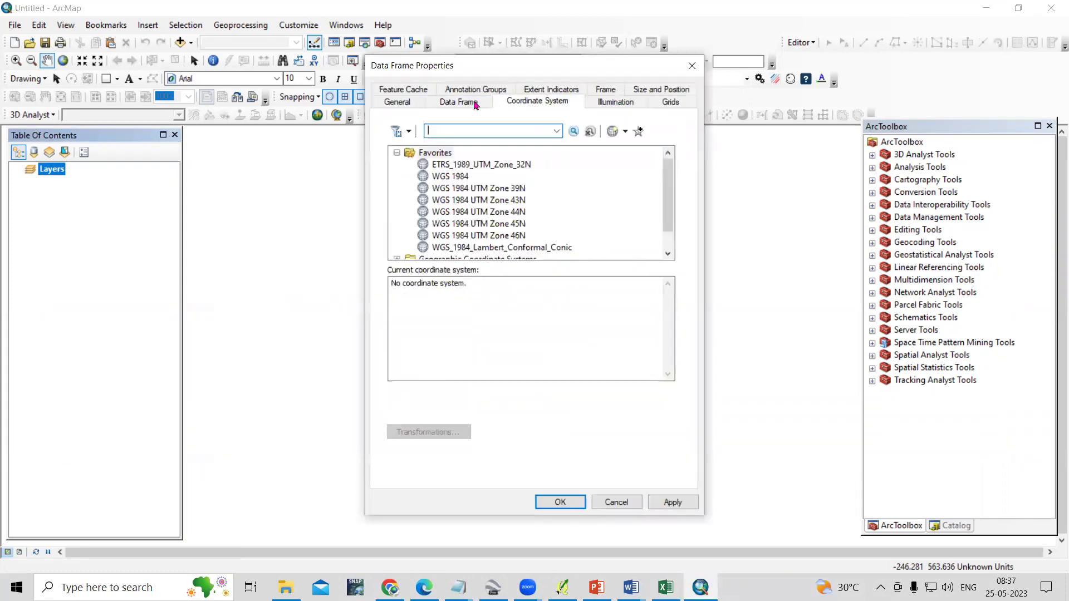
click(475, 103)
click(521, 110)
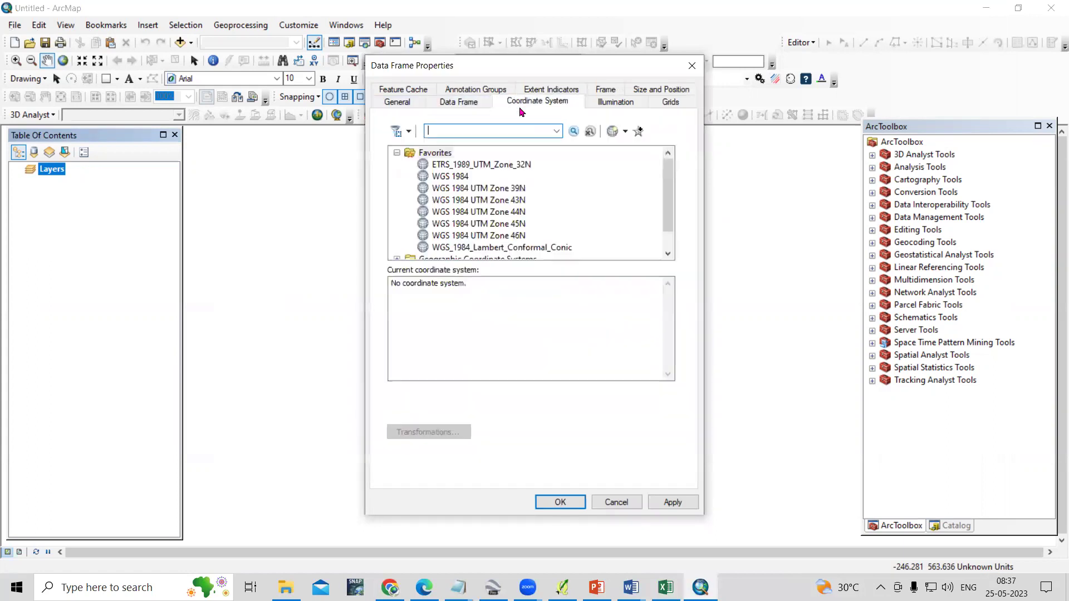
Browse the projected coordinate systems to UTM, WGS 1984, Northern Hemisphere
click(397, 153)
click(462, 177)
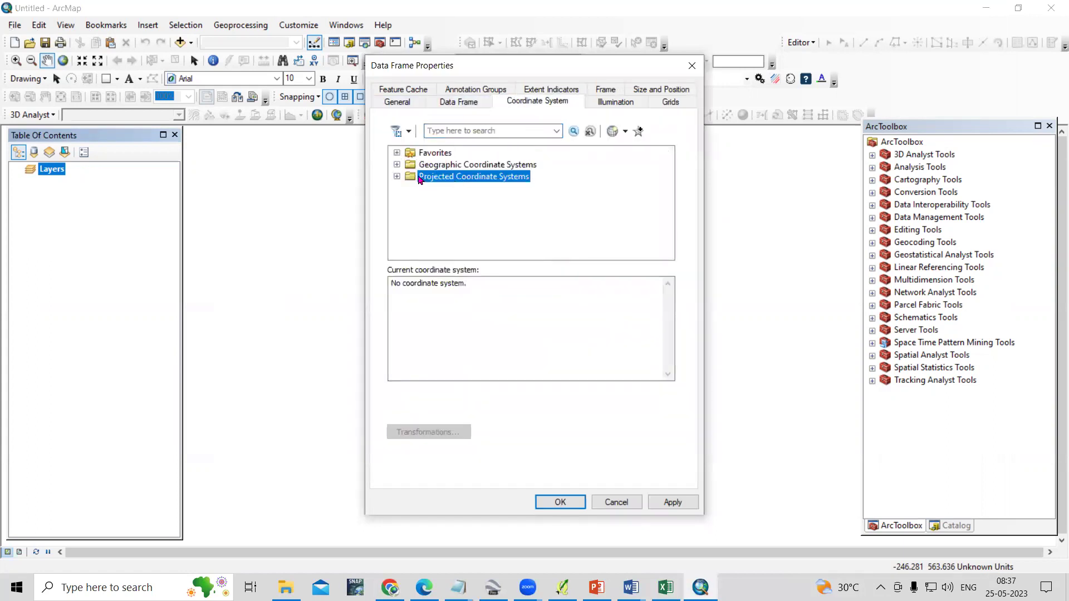
double_click(475, 177)
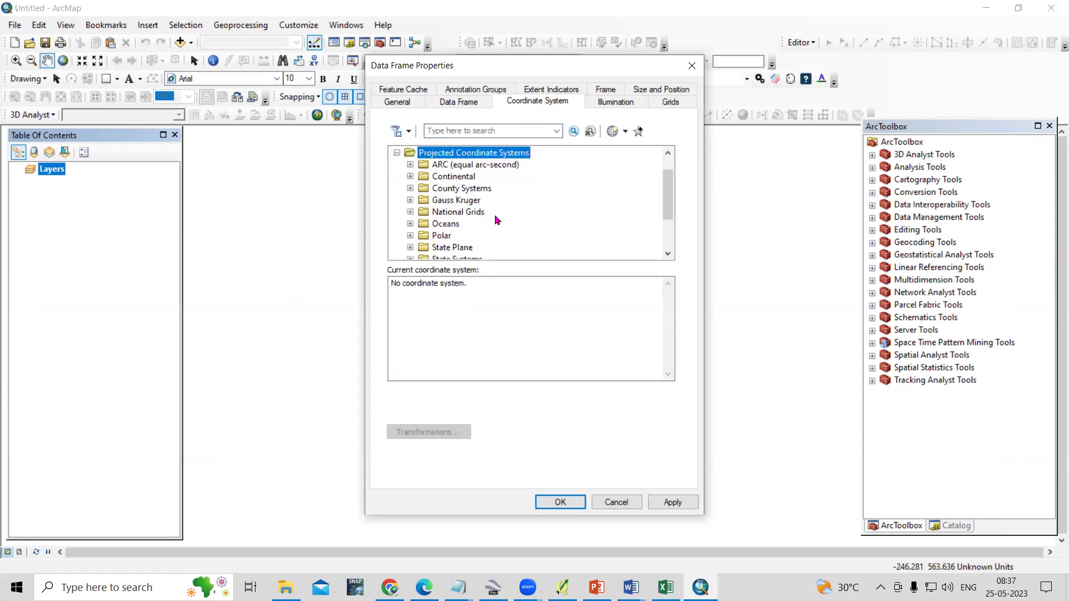
scroll(489, 222, down, 2)
double_click(431, 225)
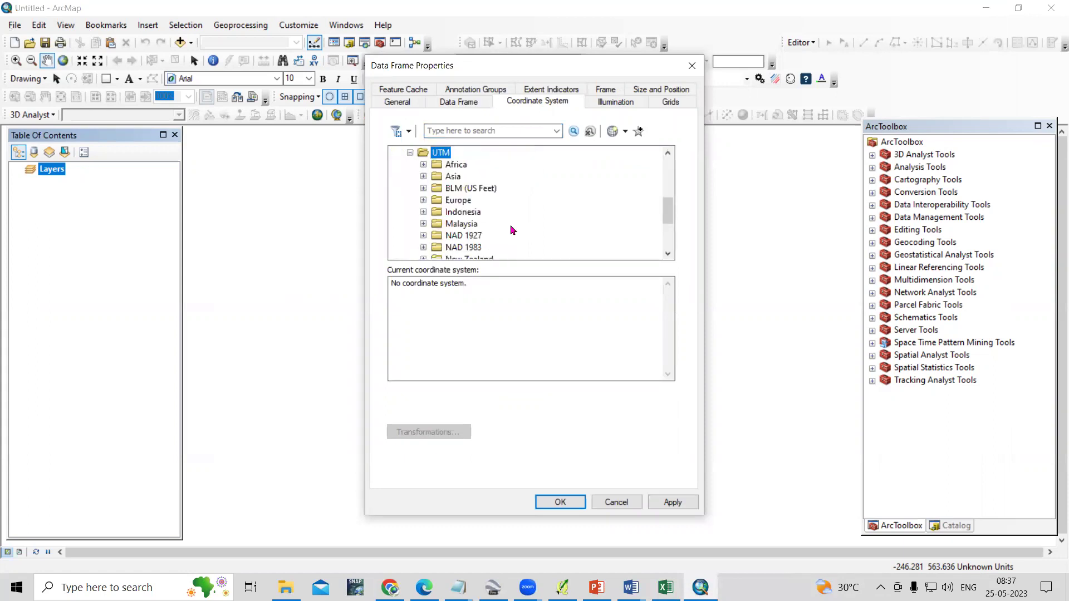
scroll(512, 230, down, 3)
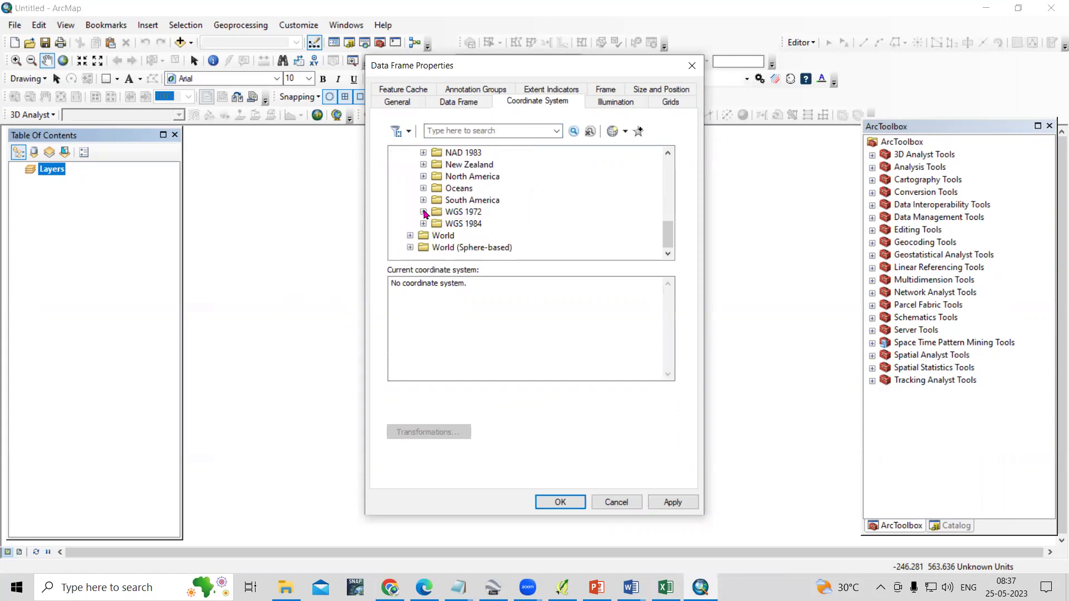
double_click(475, 225)
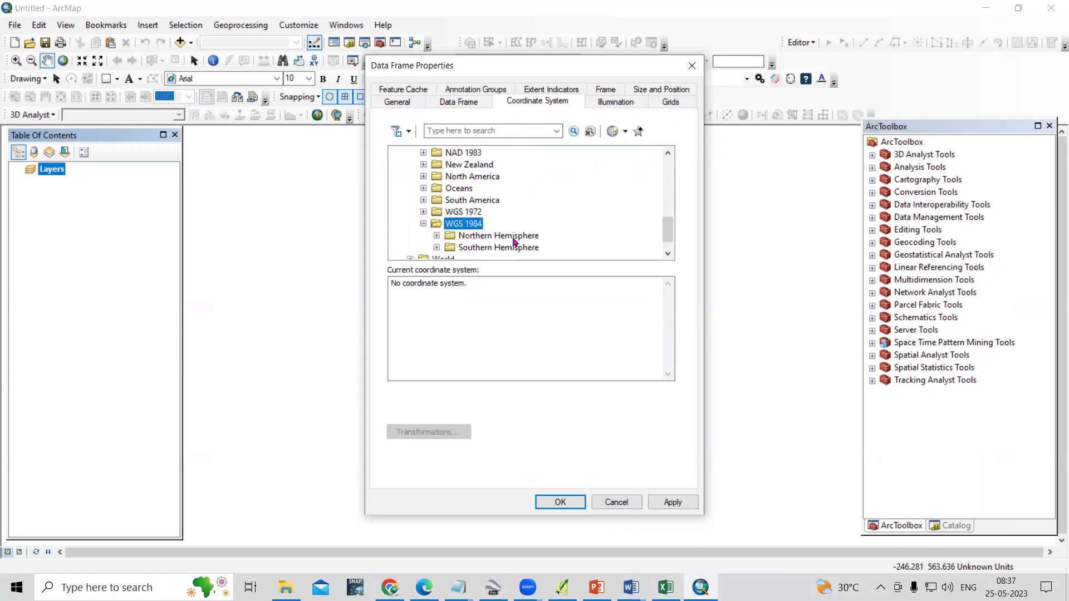
double_click(493, 236)
Set the data frame's coordinate system to WGS 1984 UTM Zone 45N and apply it
scroll(492, 238, down, 6)
scroll(493, 238, down, 8)
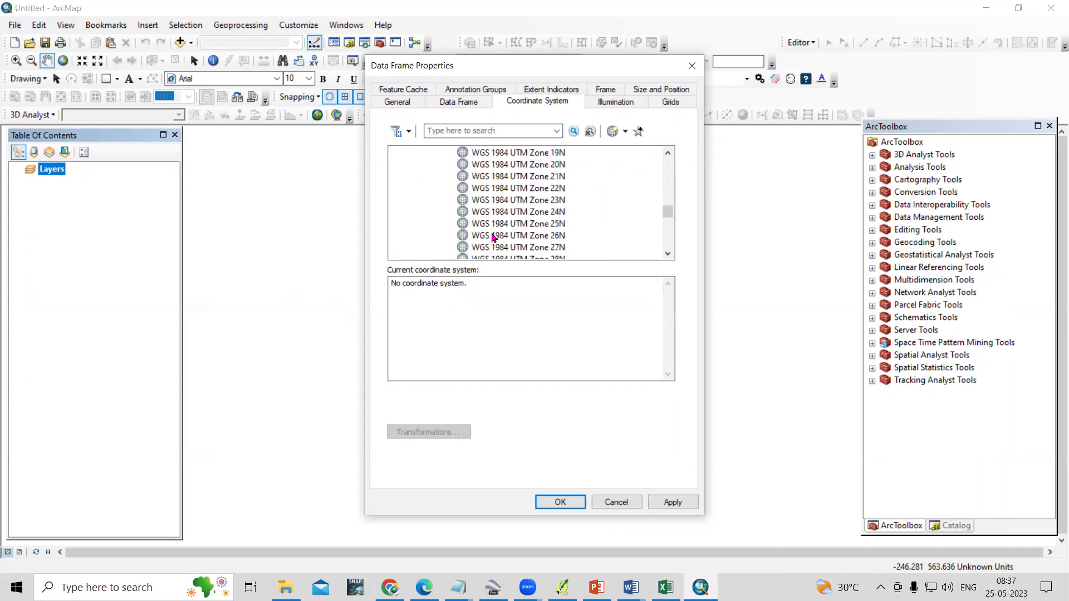
scroll(524, 228, down, 1)
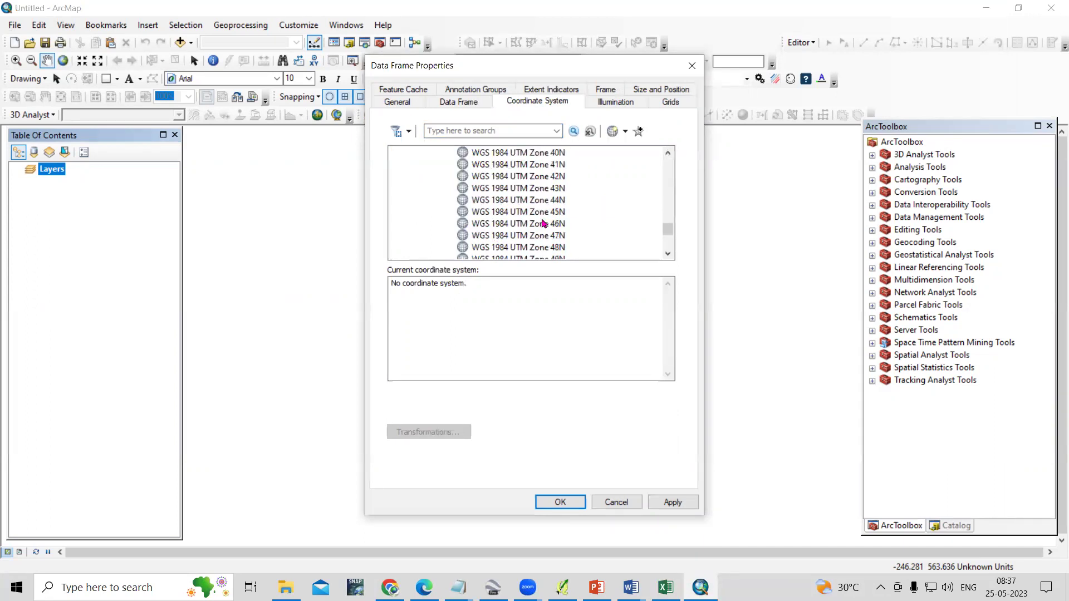
click(549, 216)
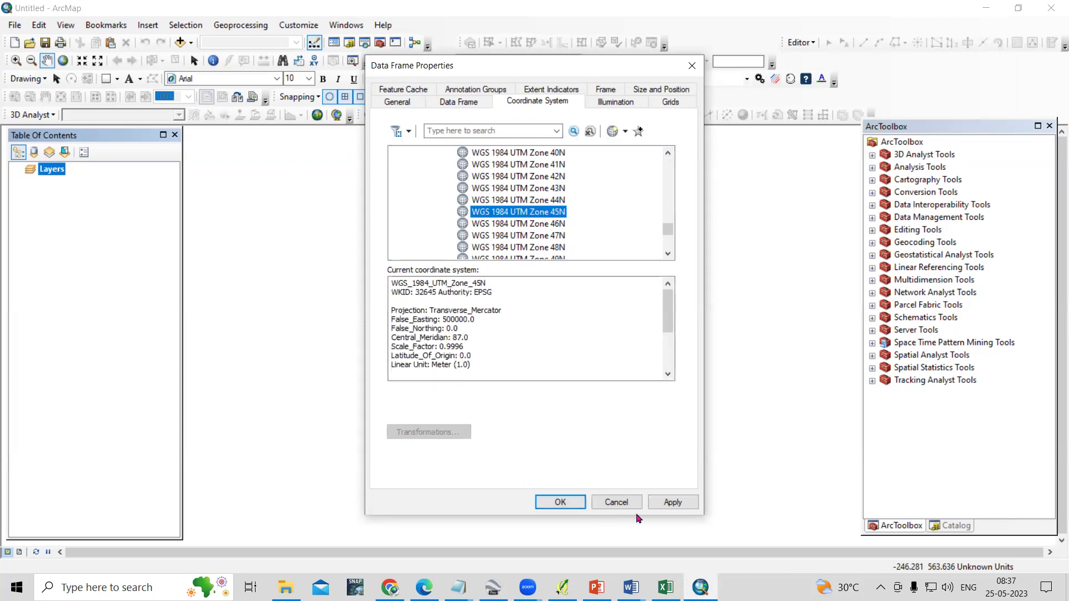
click(672, 502)
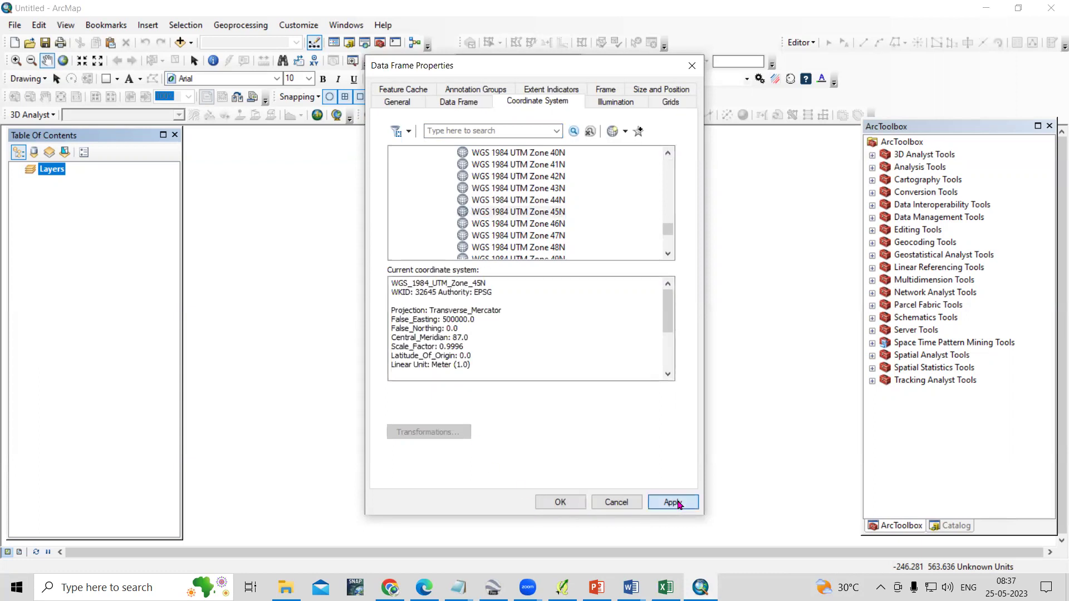
click(557, 503)
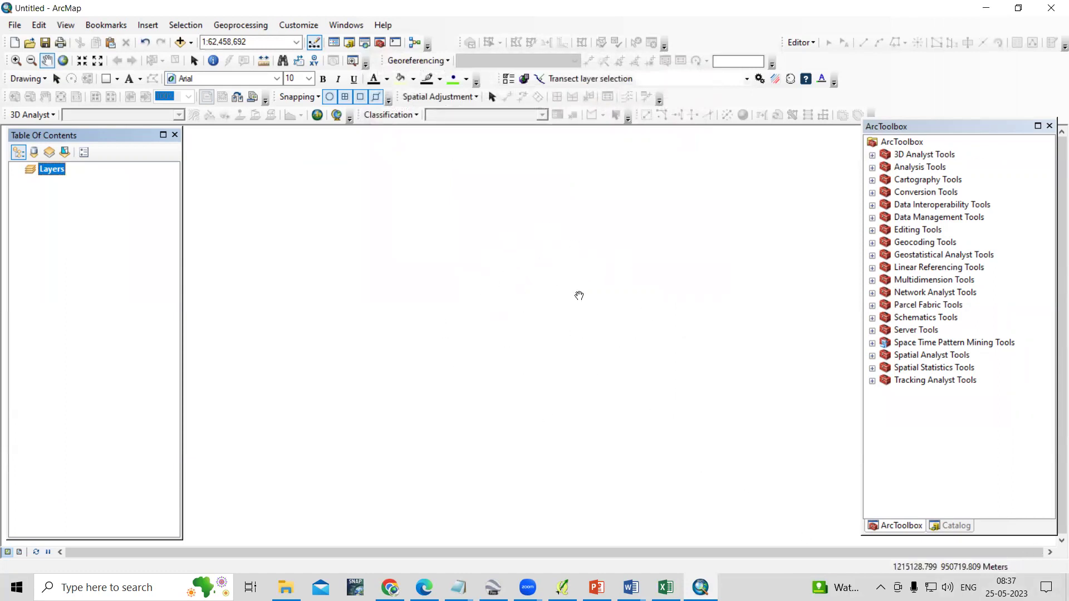
Save the Excel workbook as a CSV (Comma delimited) file named UTM File_CSV in the UTM EXCEL folder and check it in File Explorer
click(664, 586)
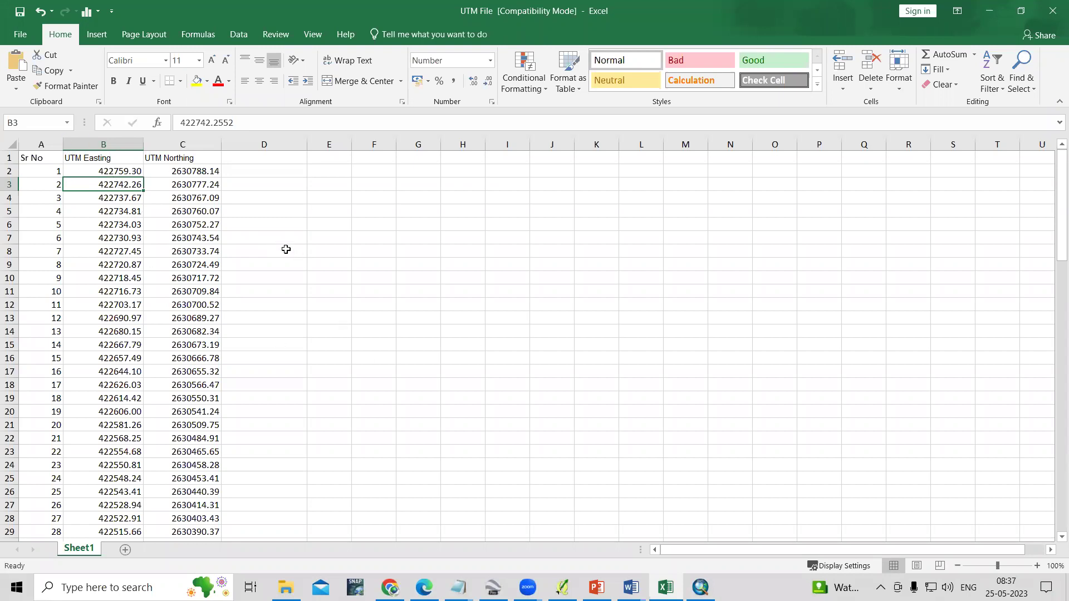
click(20, 37)
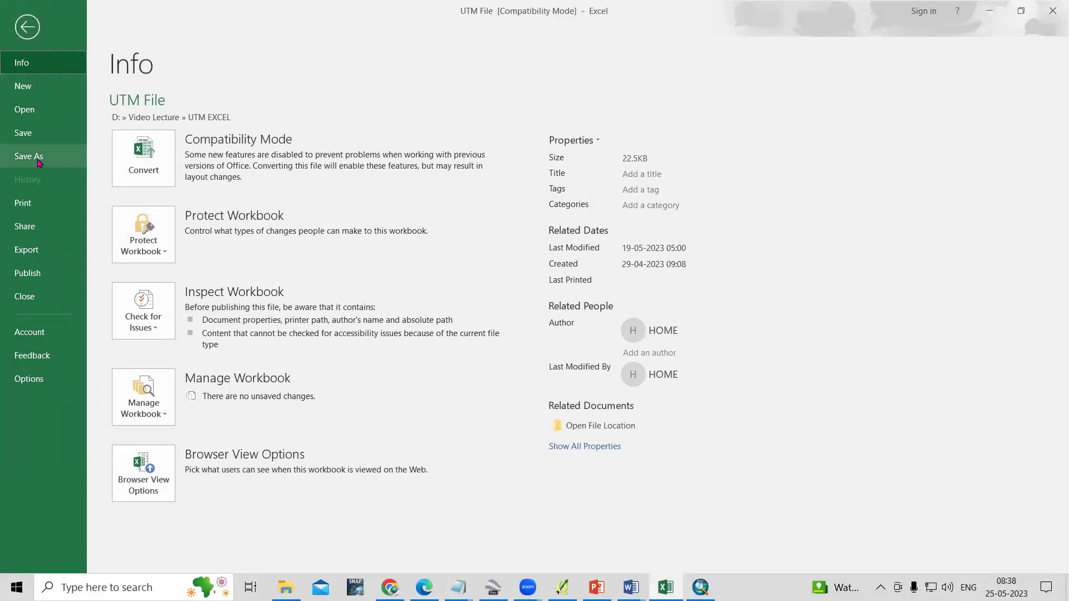
click(31, 157)
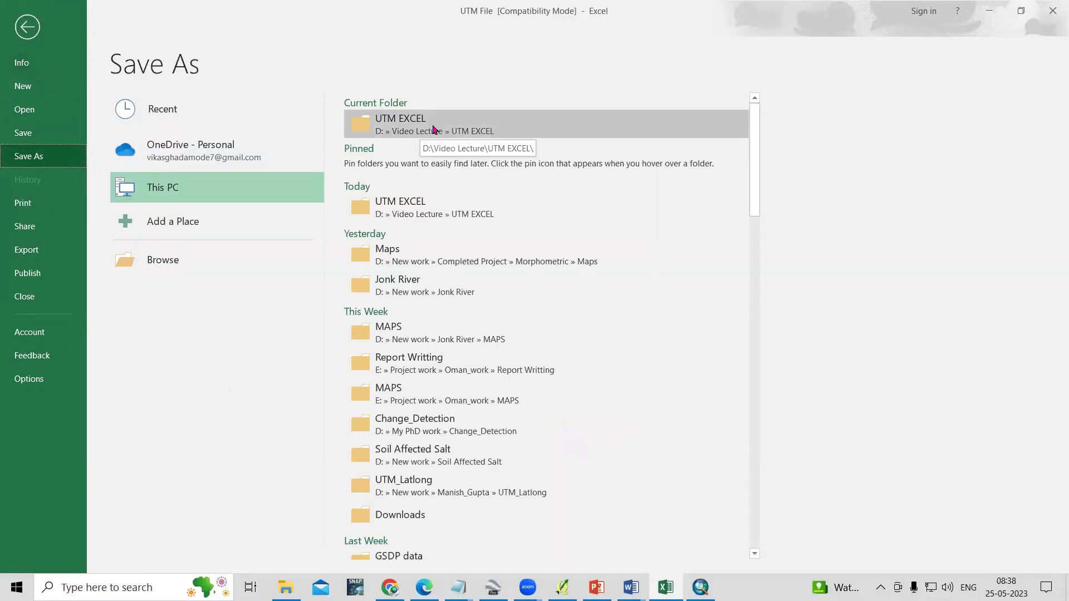
click(424, 132)
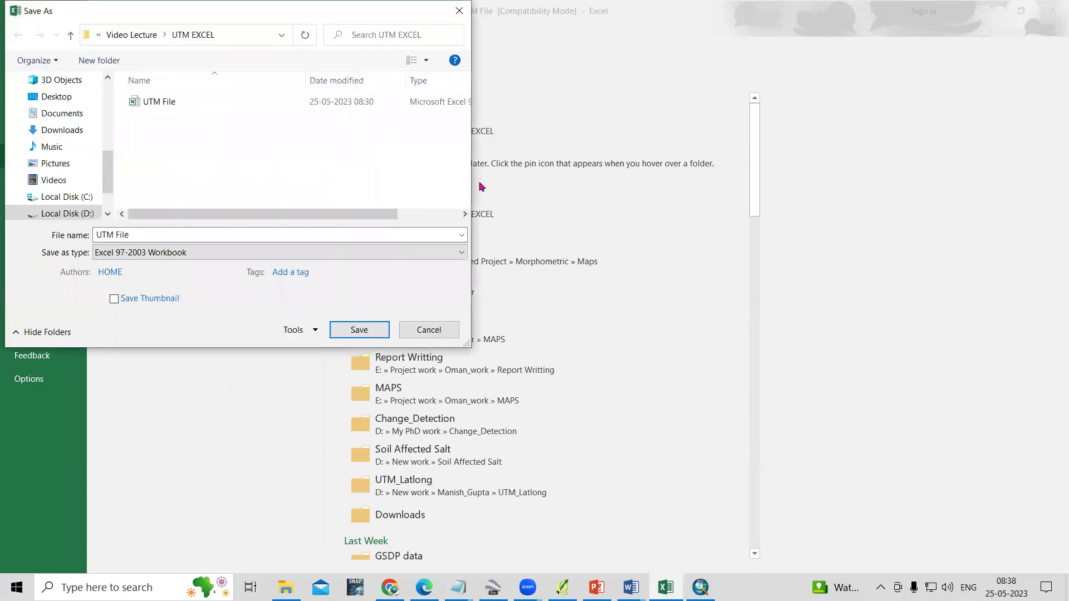
click(212, 253)
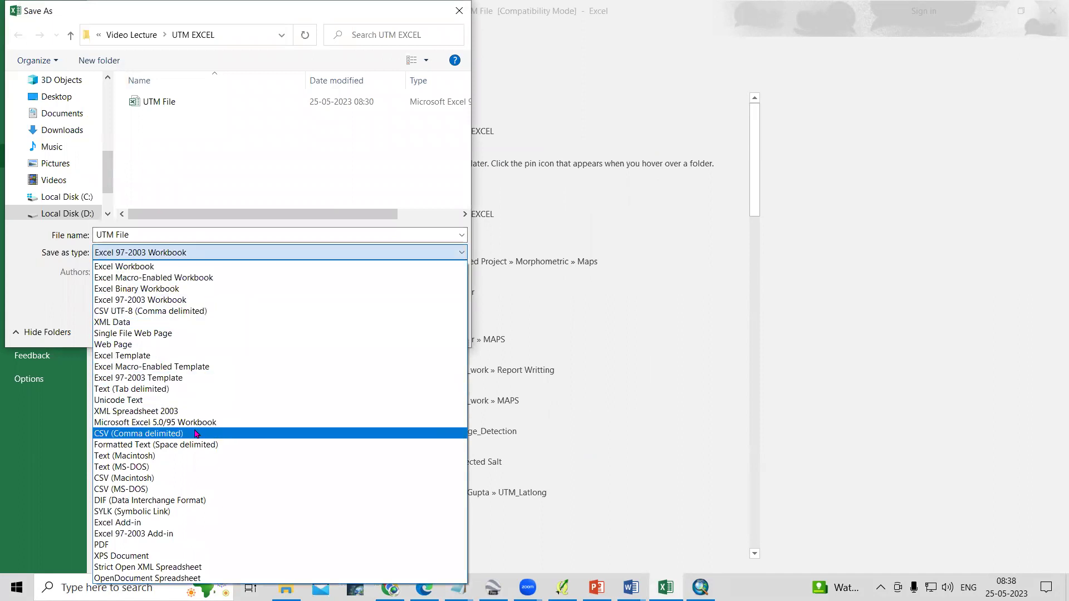
click(166, 438)
click(139, 235)
click(139, 234)
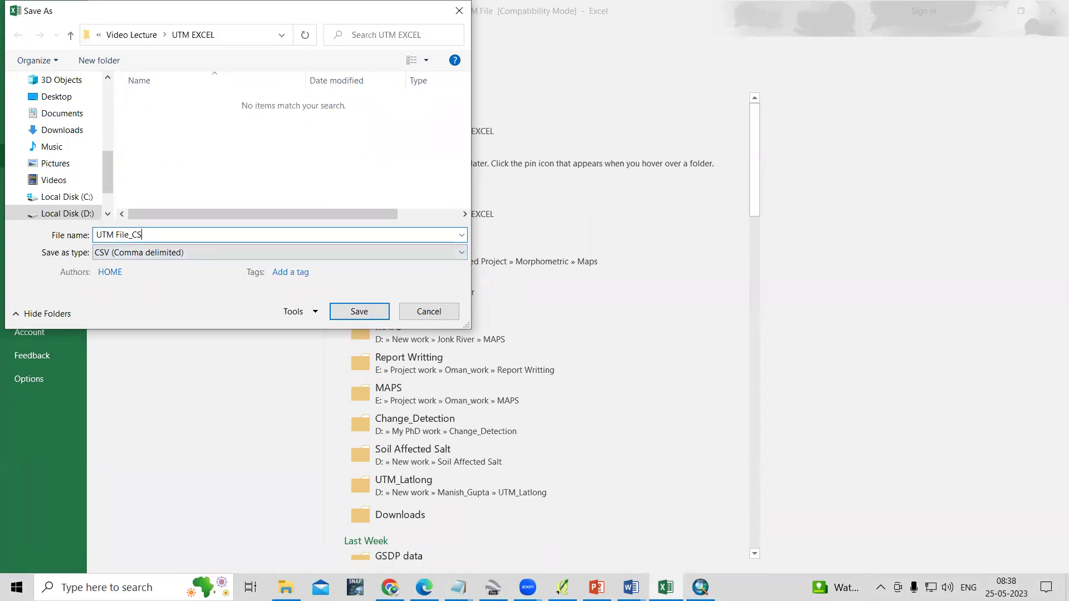
click(358, 312)
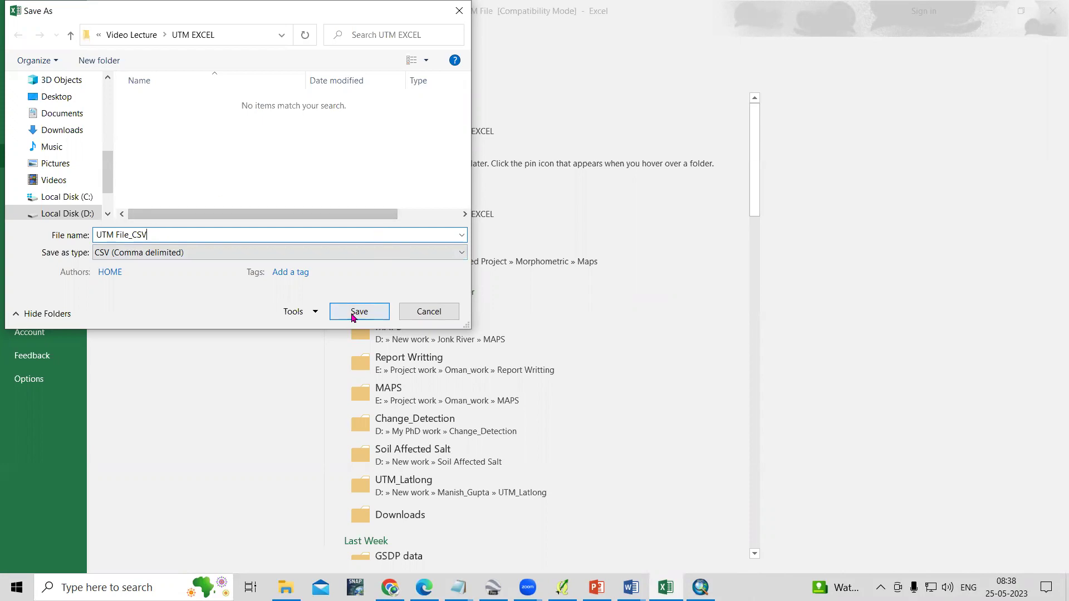
click(359, 314)
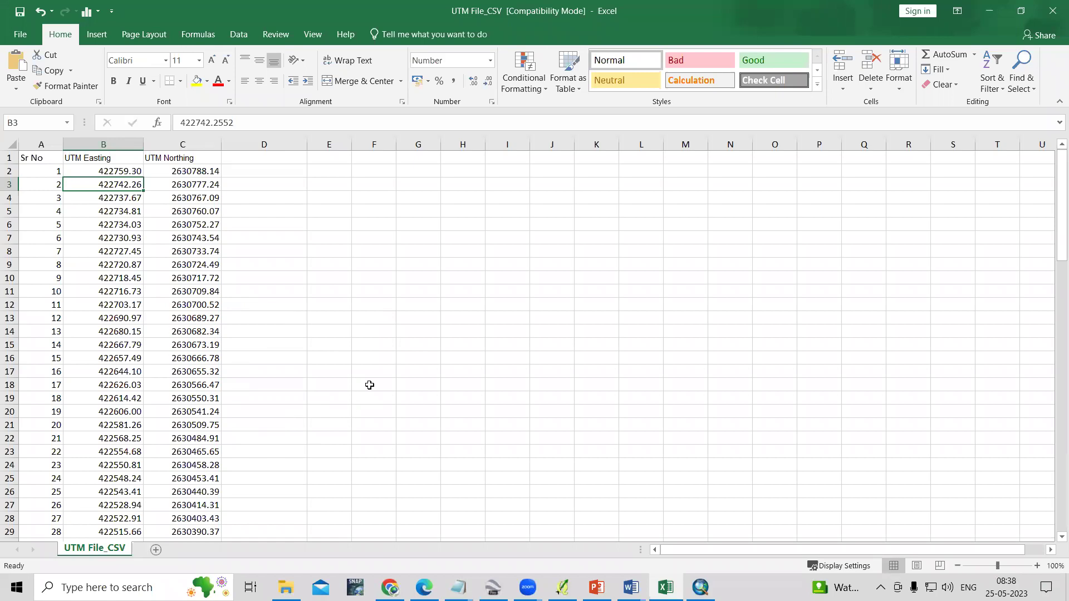
click(286, 582)
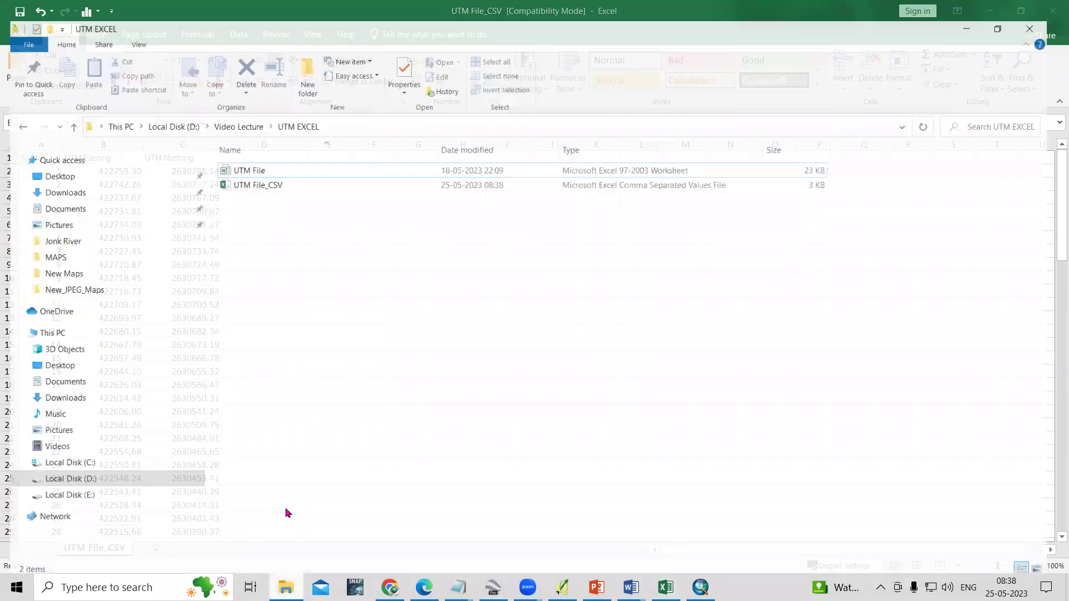
click(289, 175)
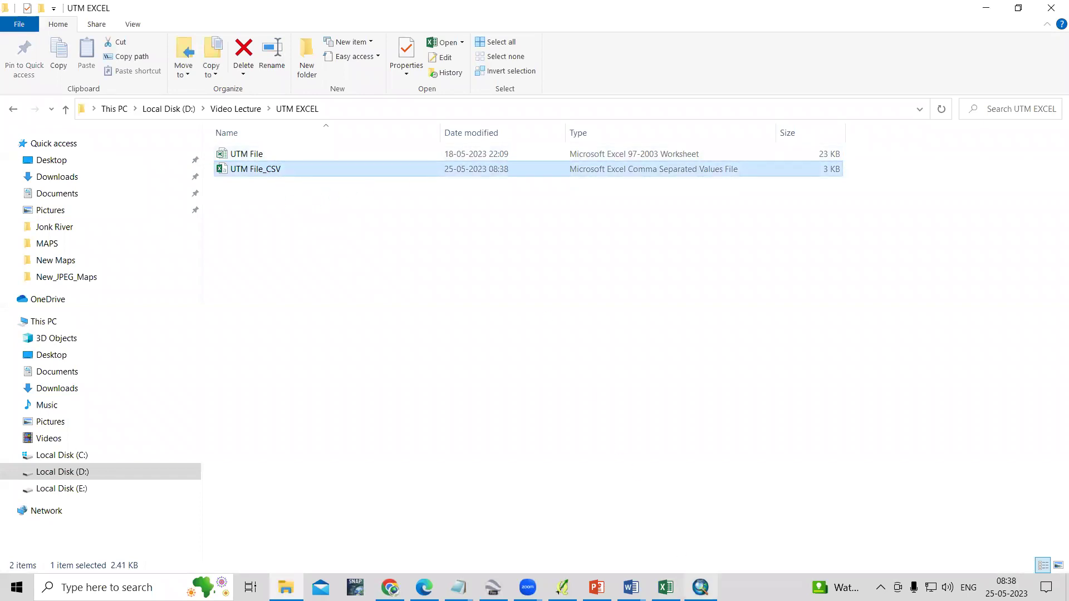
Switch to ArcMap and start Add XY Data with UTM File_CSV.csv from the UTM EXCEL folder as the table
click(700, 587)
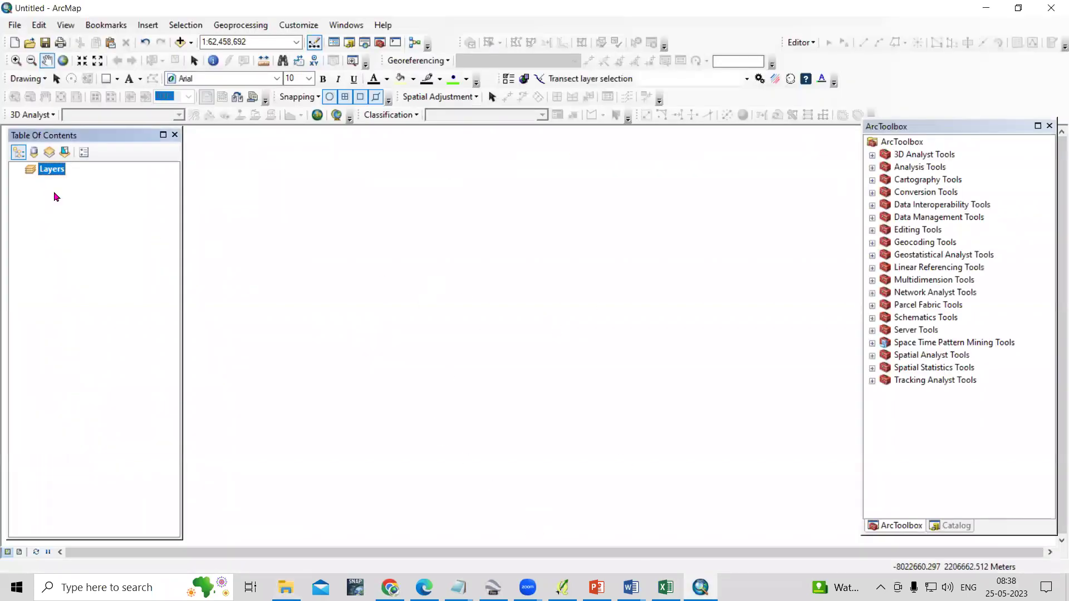
click(15, 26)
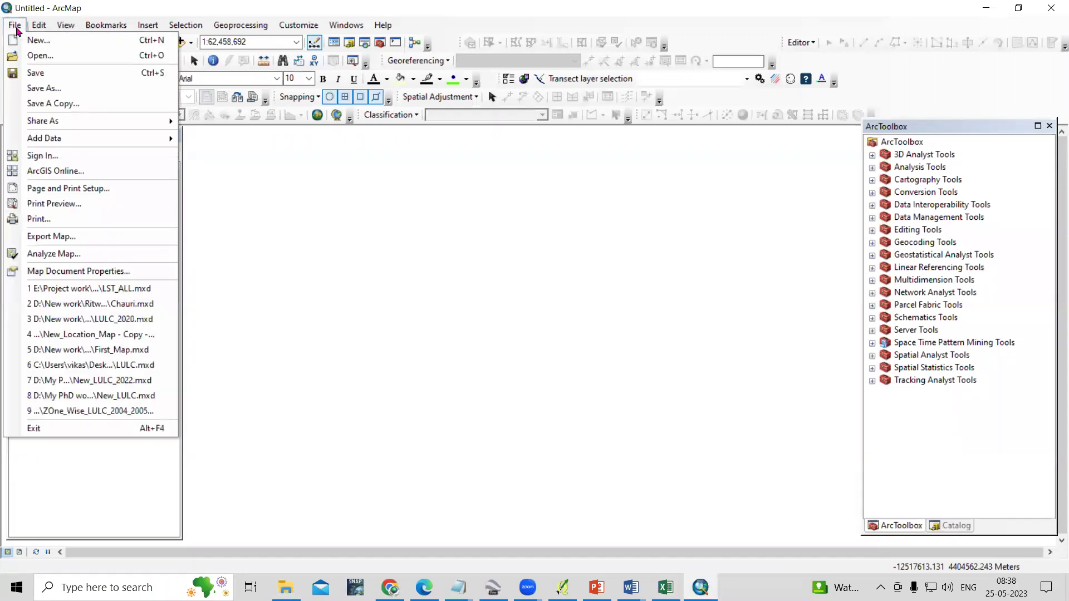
mouse_move(78, 140)
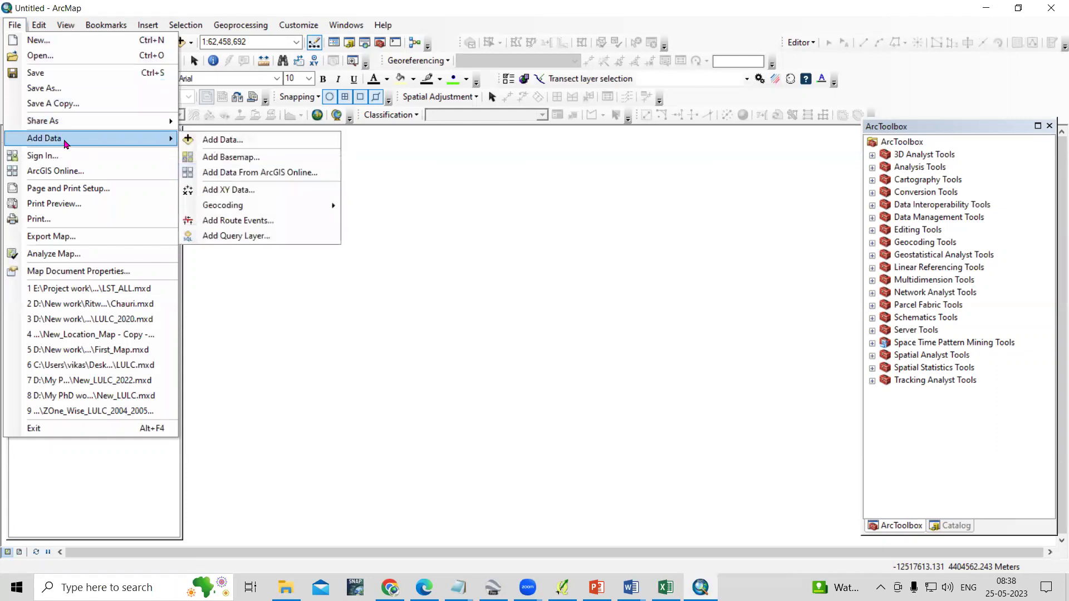
click(247, 192)
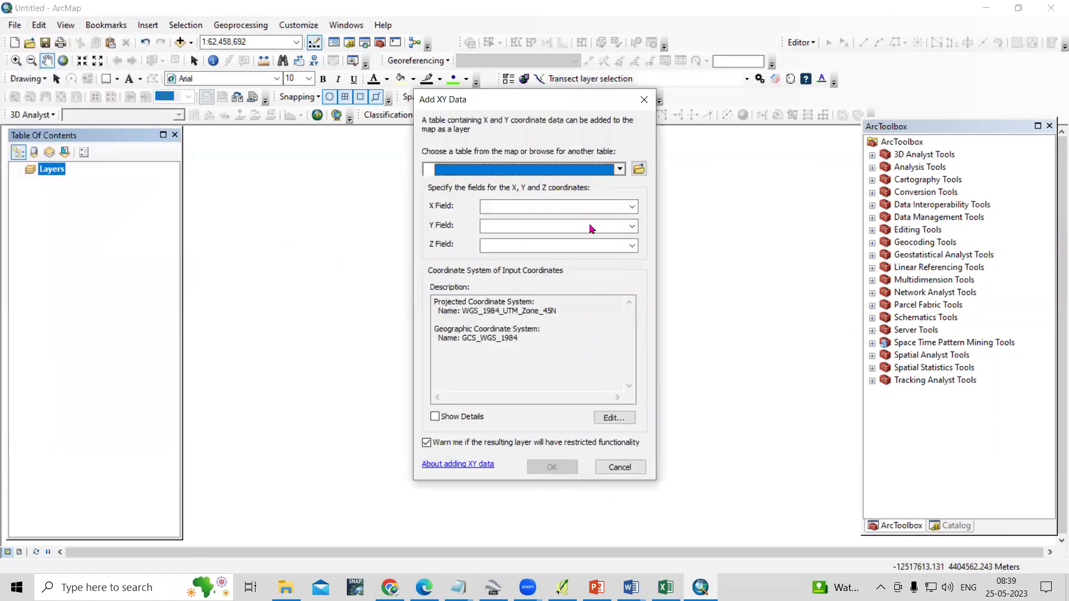
click(640, 167)
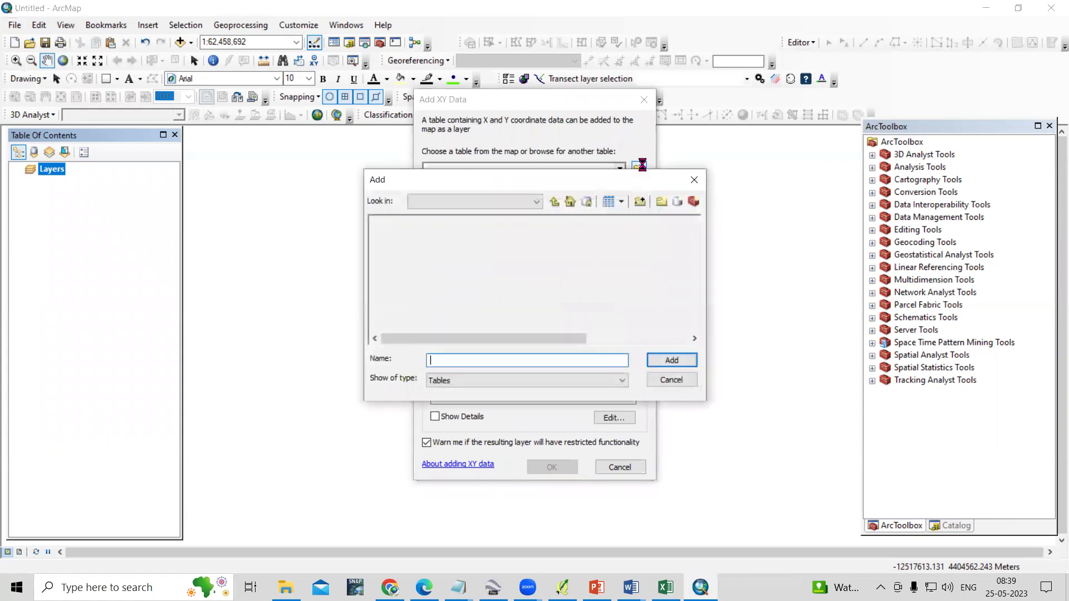
double_click(548, 312)
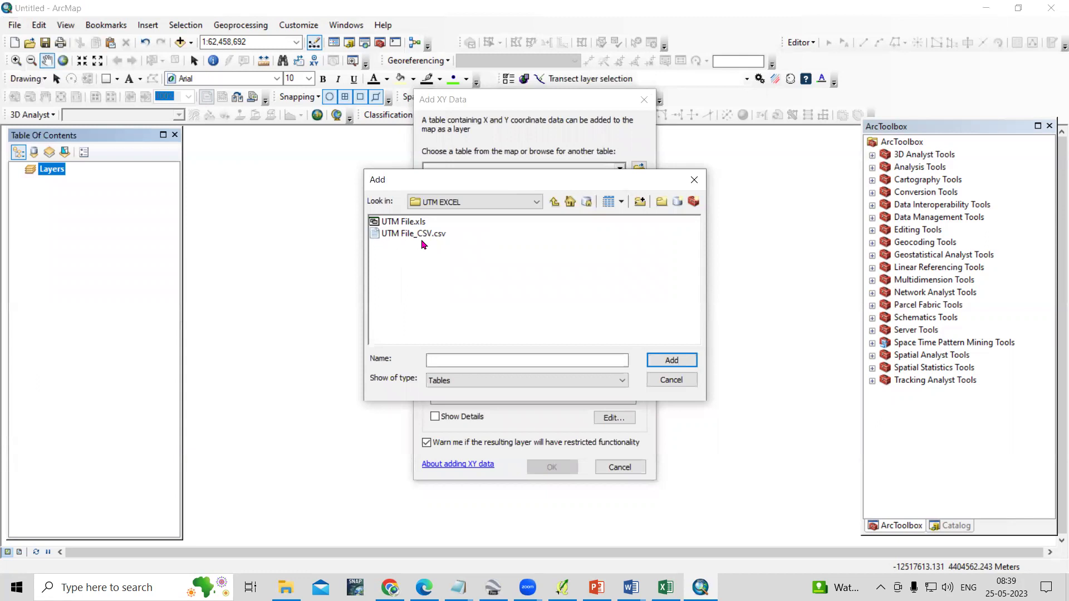
click(408, 234)
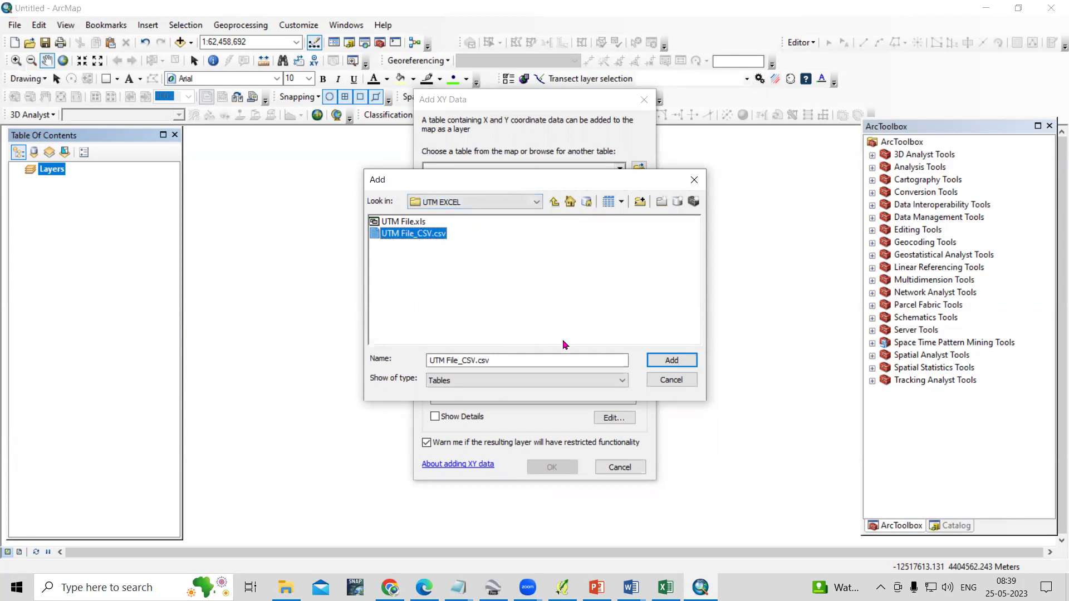
click(672, 361)
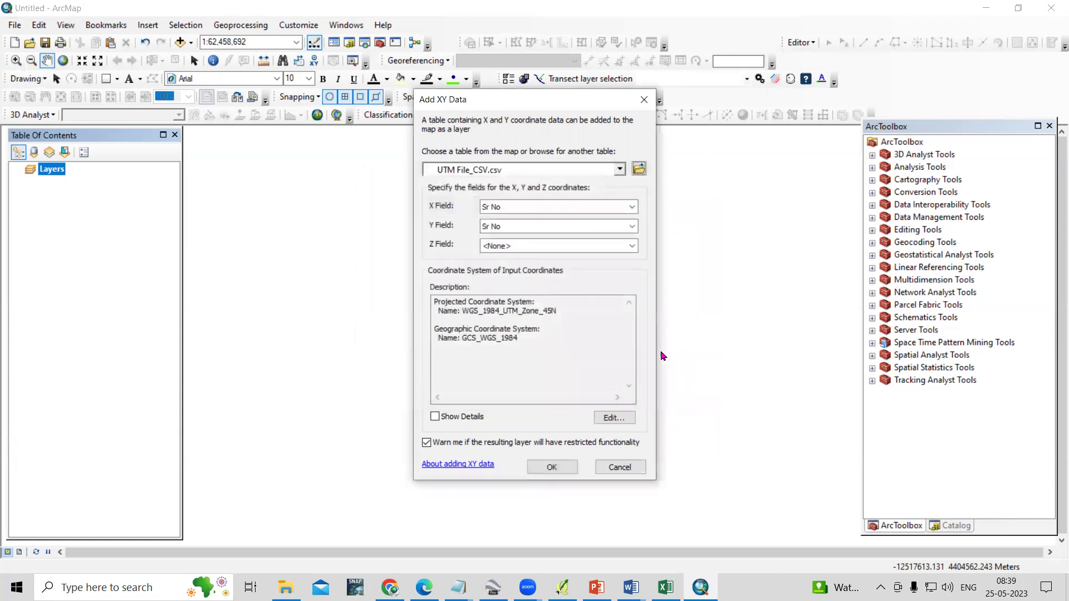
Set the X field to UTM Easting and the Y field to UTM Northing with no Z field, and create the point layer
click(631, 207)
click(578, 229)
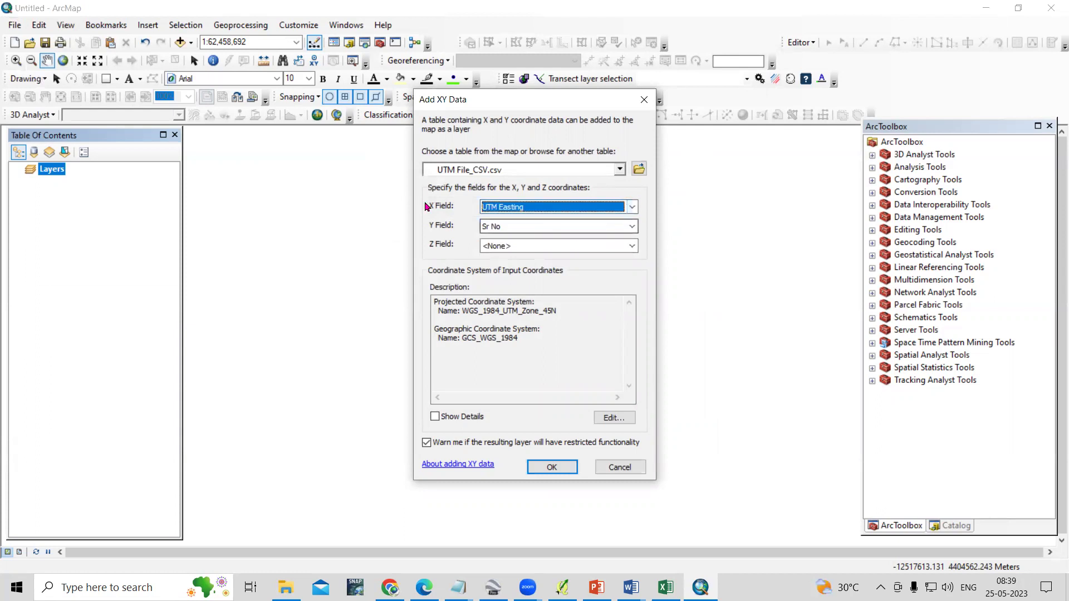
click(632, 226)
click(592, 258)
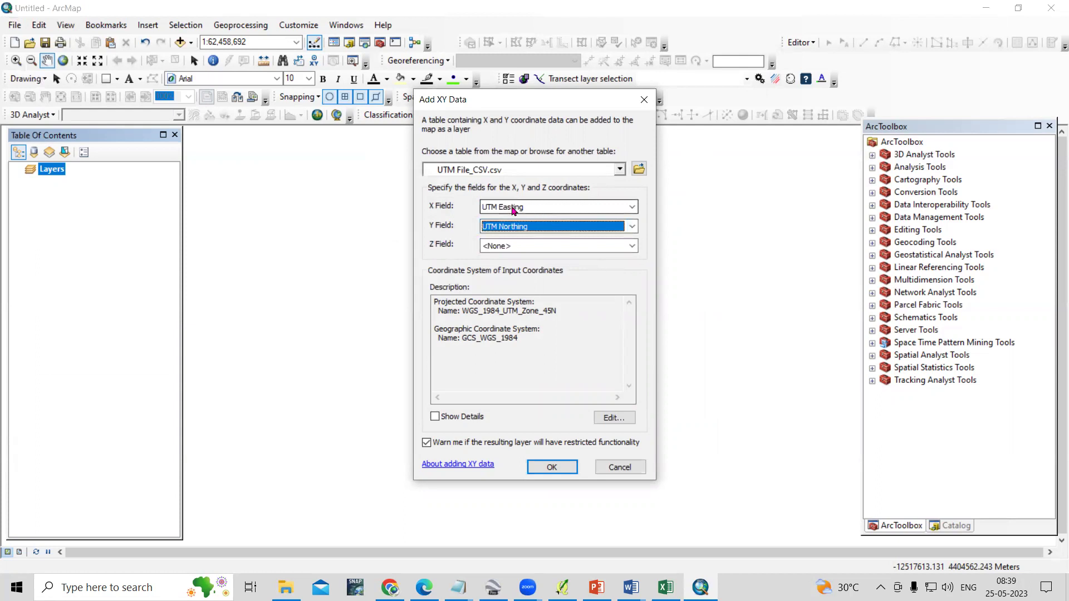
click(634, 249)
click(635, 252)
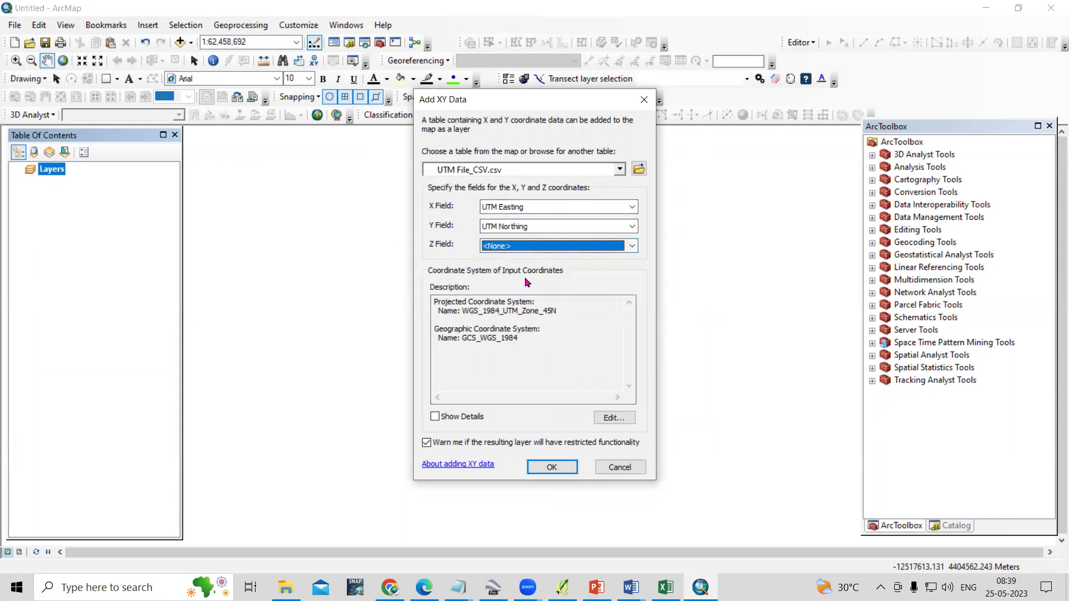
click(518, 344)
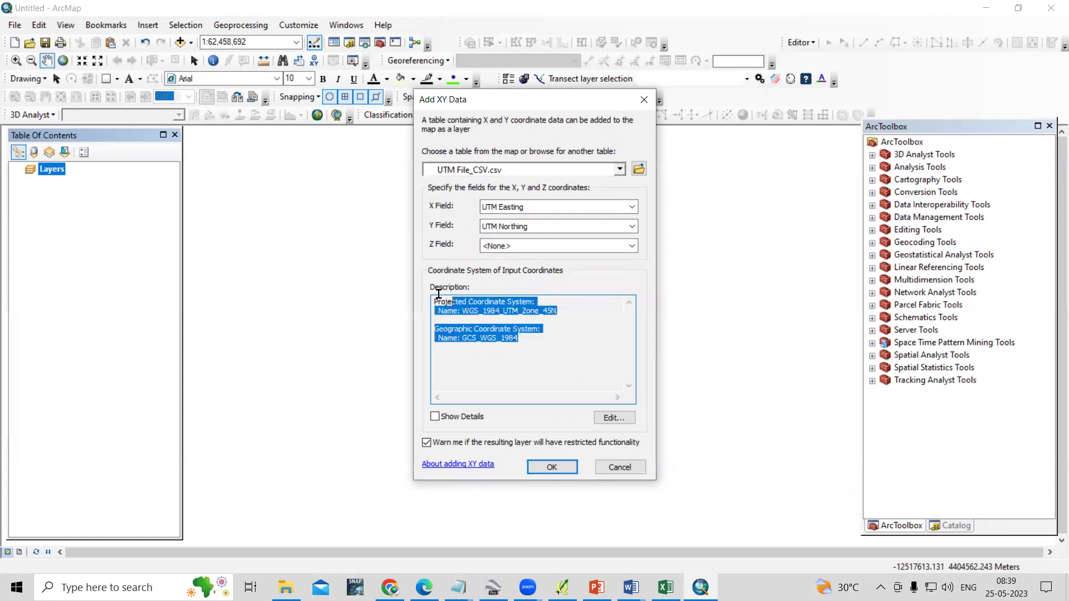
click(576, 323)
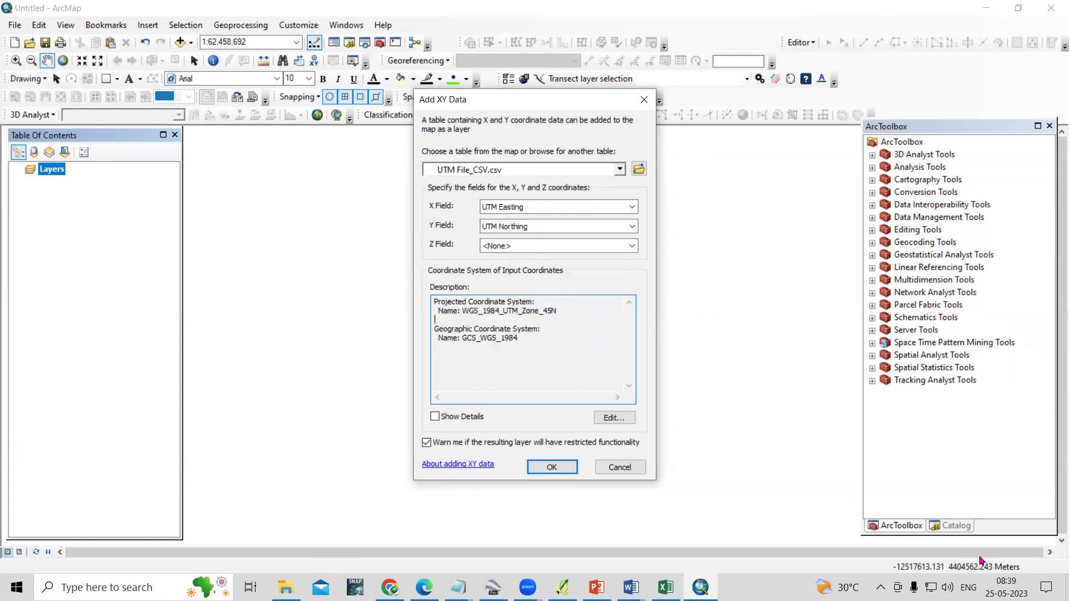
click(553, 469)
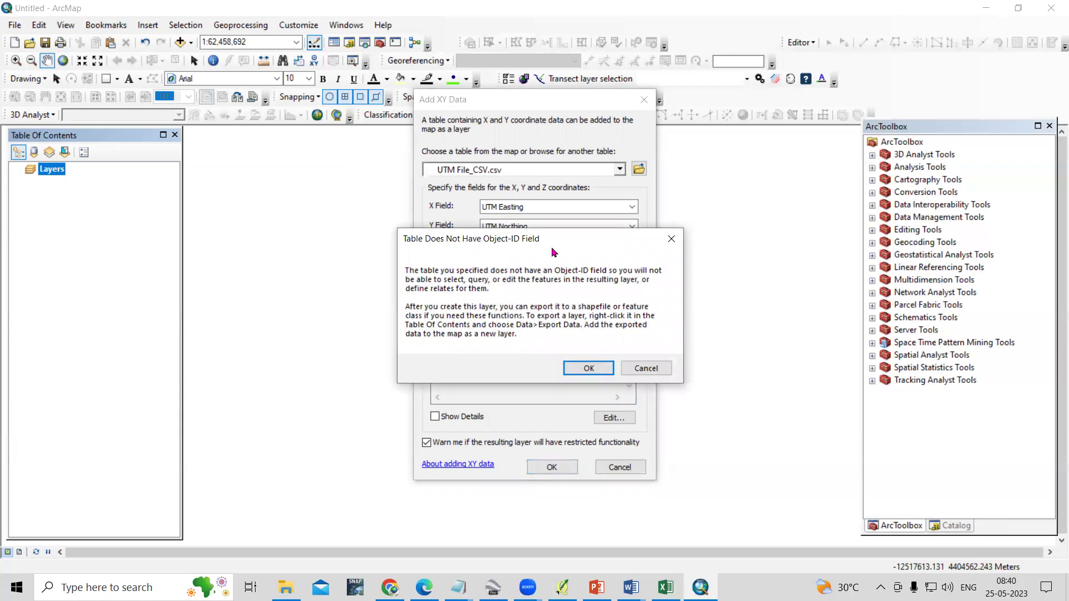
click(588, 369)
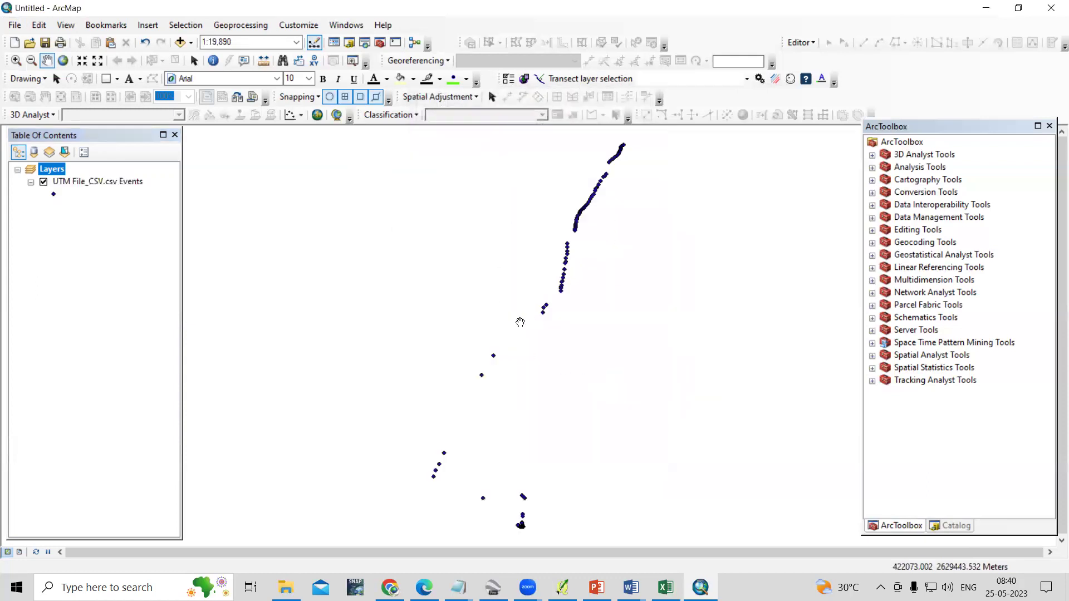
Dismiss the drawing error window and zoom to the full extent of the UTM File_CSV.csv Events layer
scroll(518, 323, up, 4)
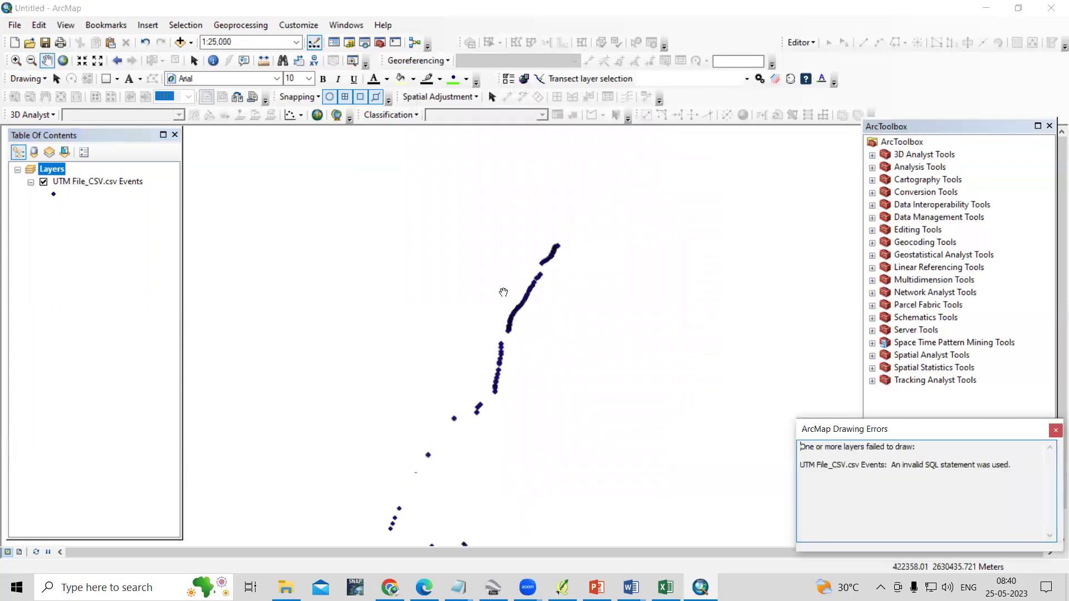
click(1055, 430)
right_click(104, 181)
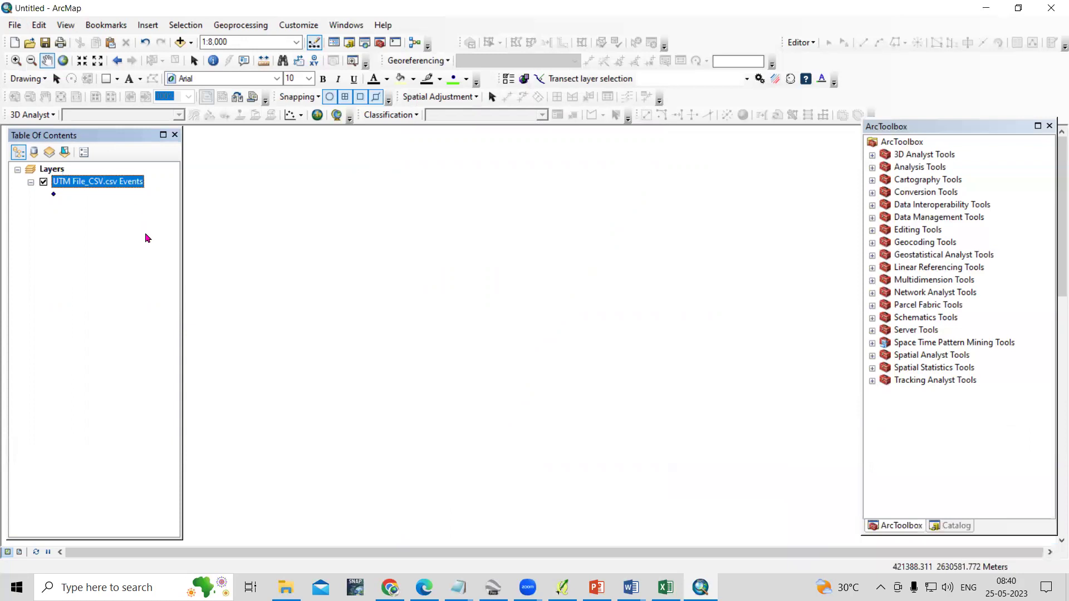
click(158, 253)
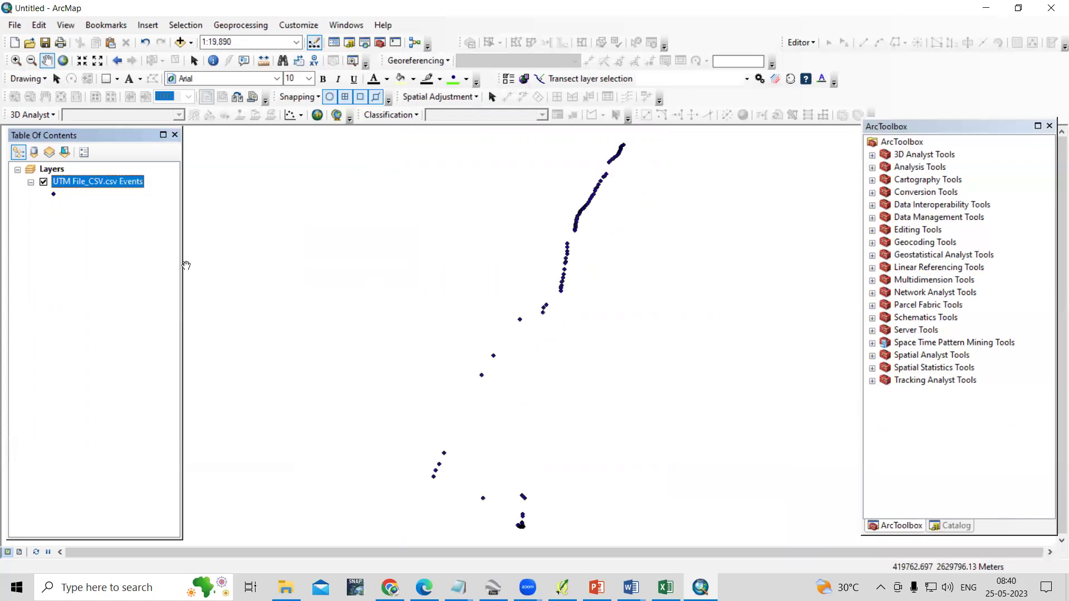
Examine the easting and northing records in the attribute table of the CSV events layer, then close it
right_click(78, 183)
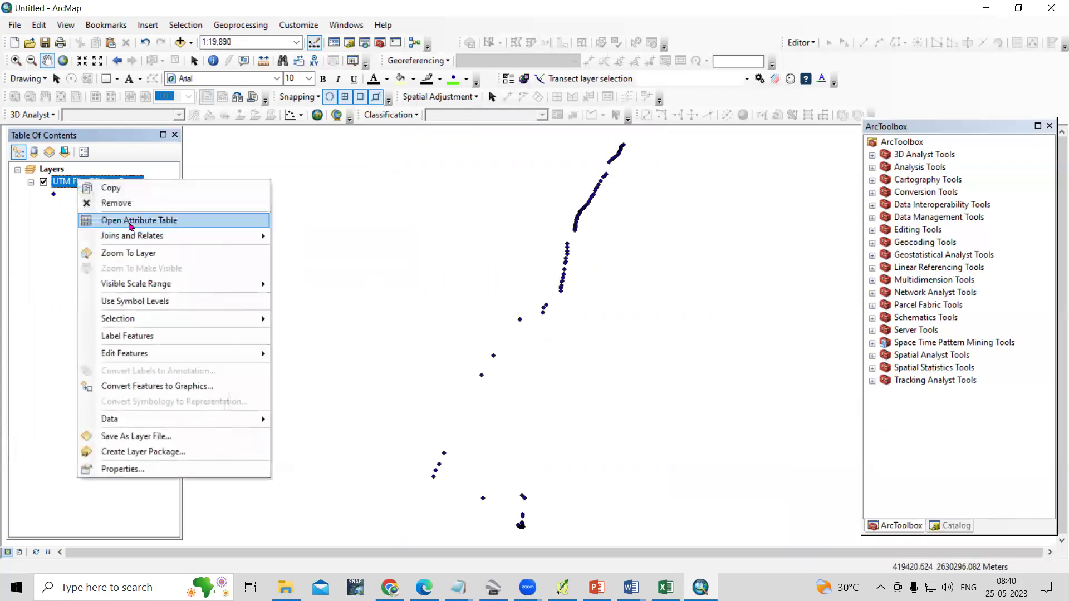
click(132, 220)
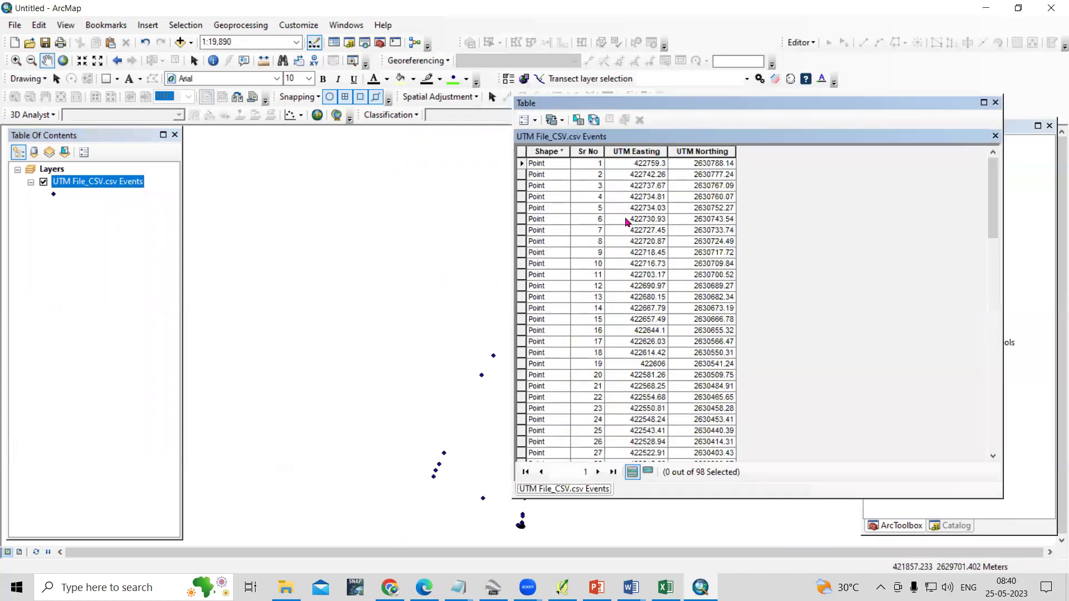
scroll(633, 212, down, 15)
scroll(638, 215, up, 15)
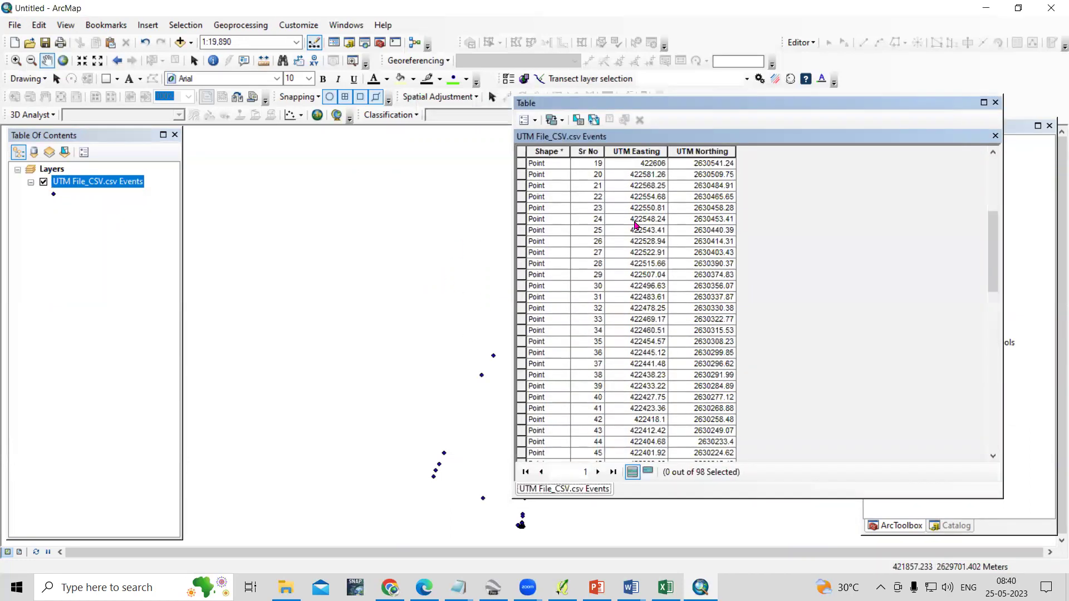
click(995, 103)
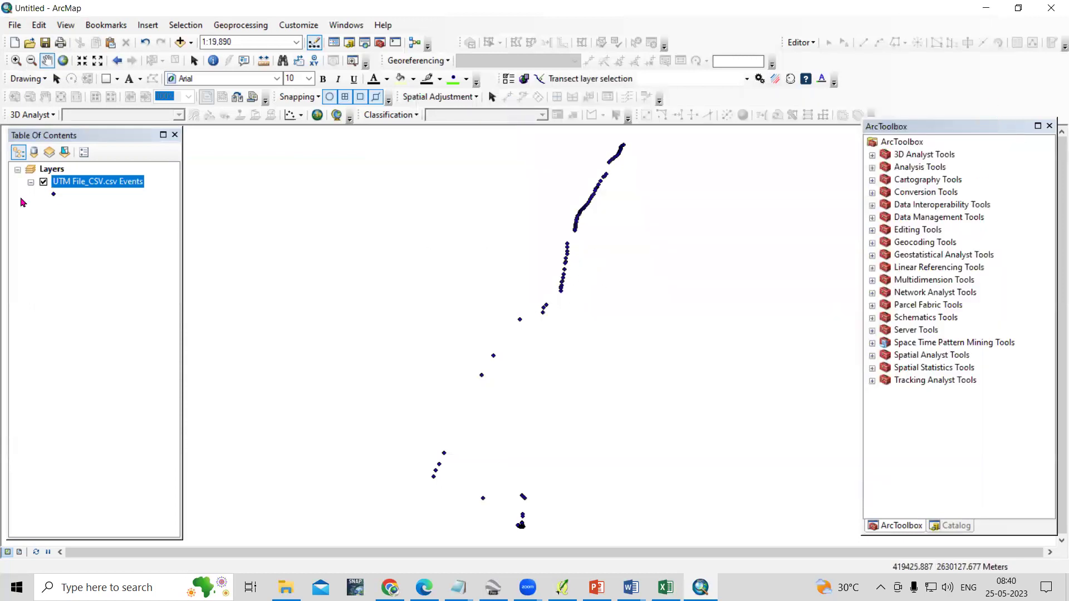
Set up an export of all features in the CSV events layer to a shapefile named UTM_Shapefile in the UTM EXCEL folder
right_click(100, 185)
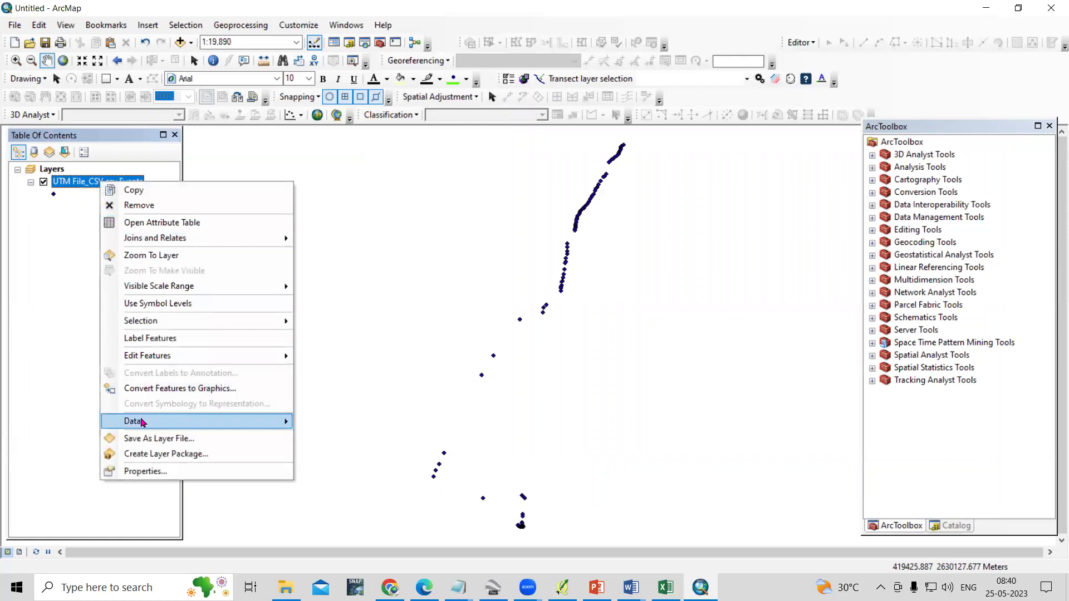
mouse_move(142, 422)
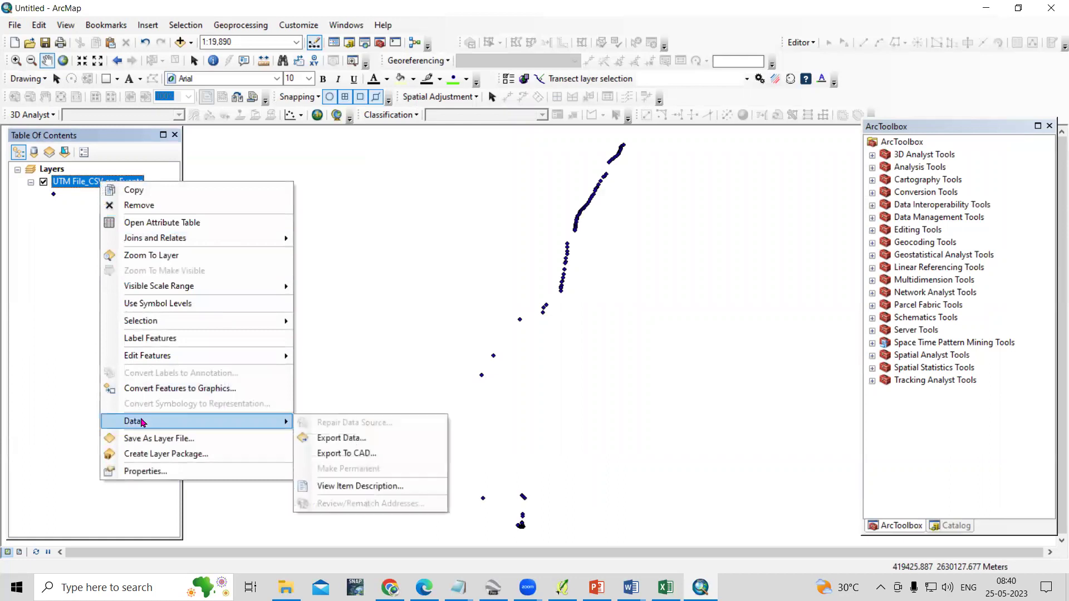
click(344, 439)
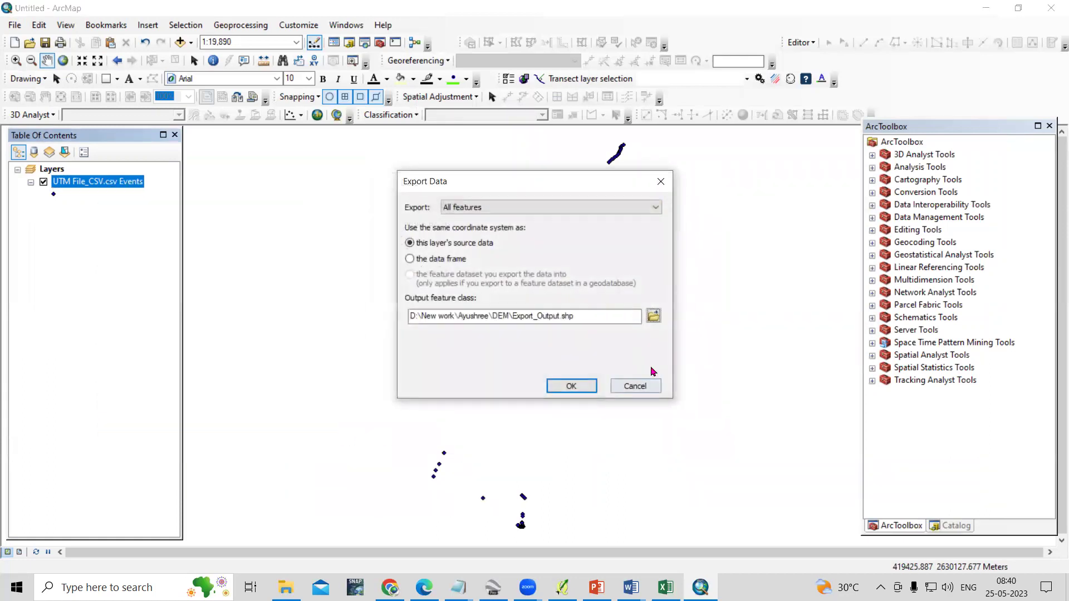
click(653, 317)
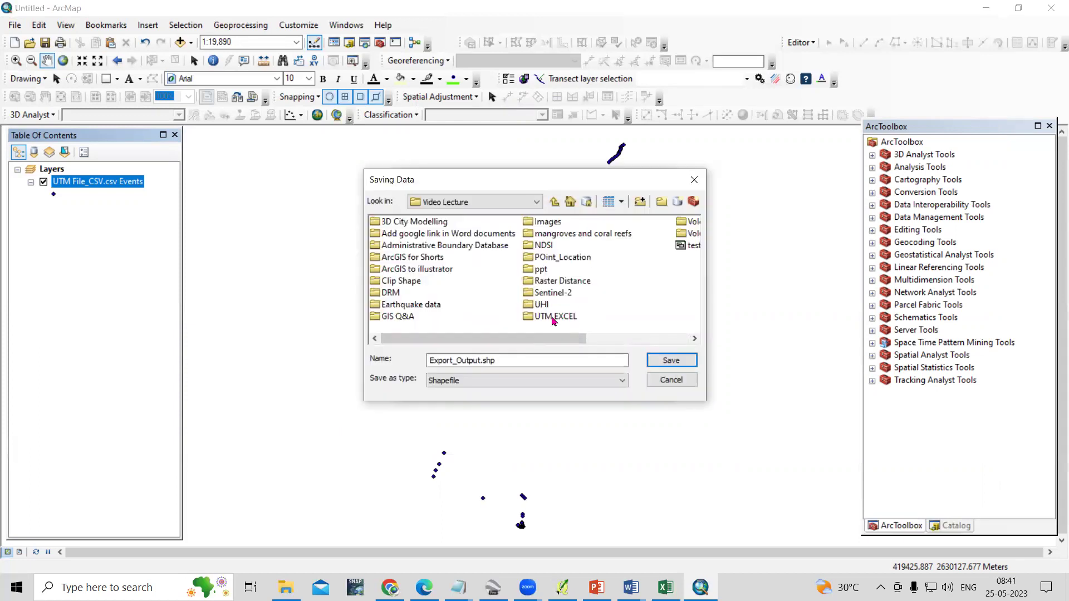
double_click(553, 317)
drag(508, 361, 309, 372)
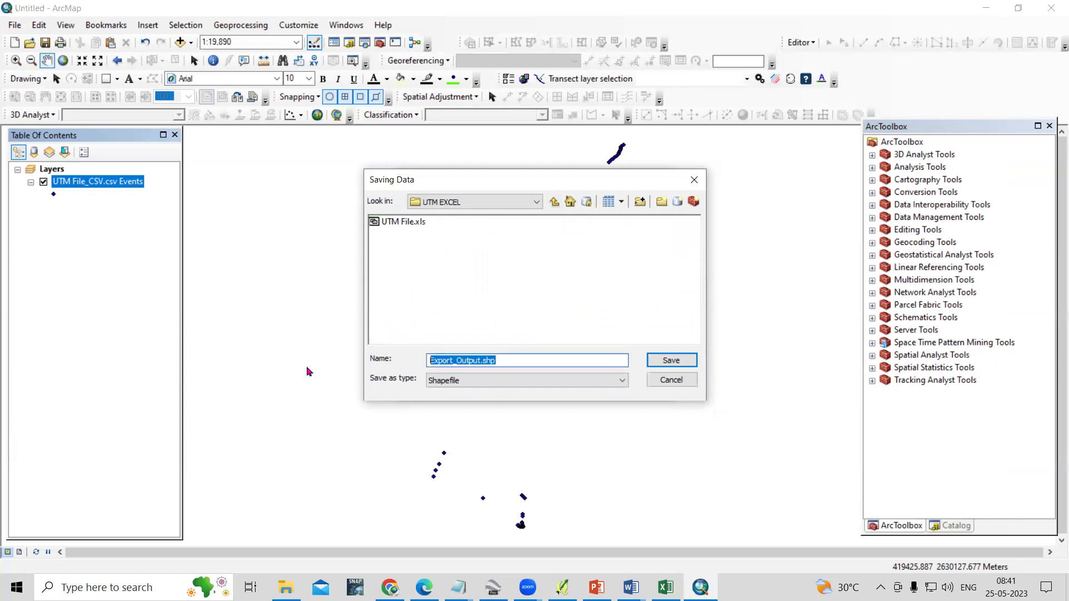
key(BackSpace)
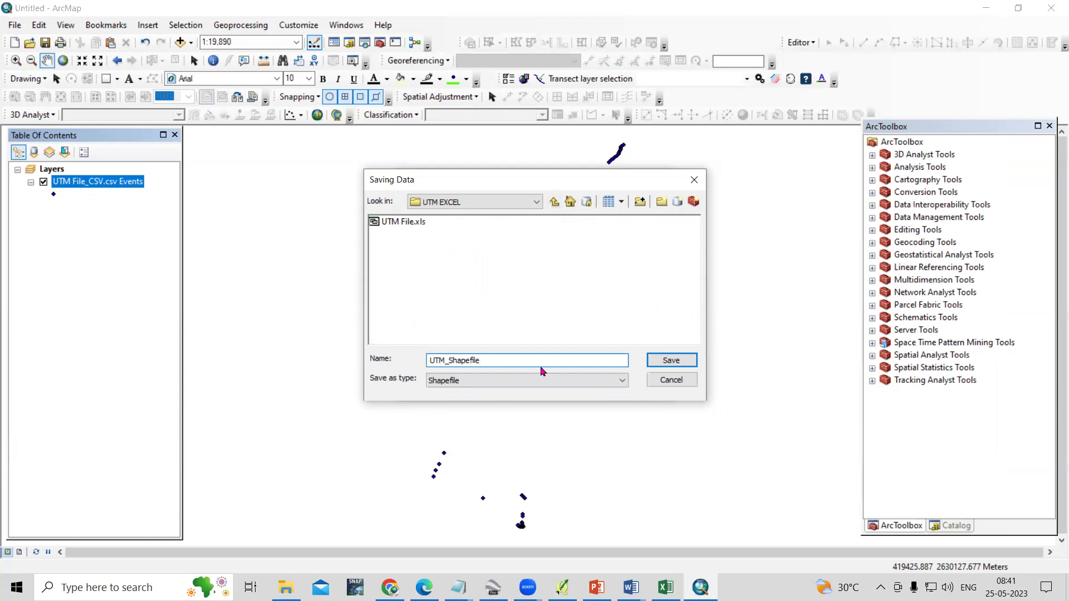
click(687, 366)
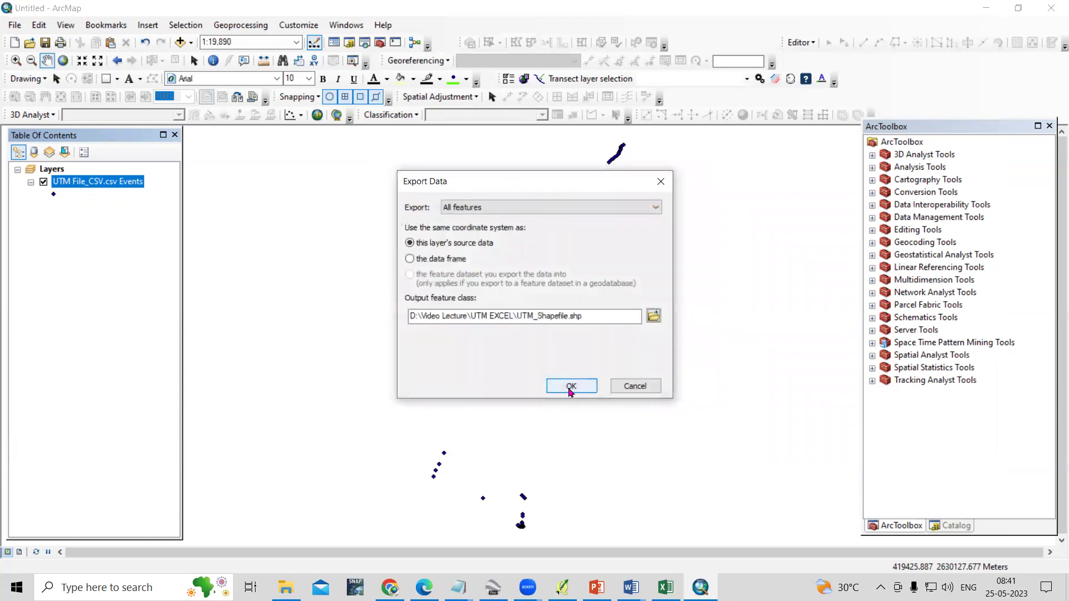
Run the export, add the exported shapefile to the map as a layer, and hide the CSV events layer
click(571, 386)
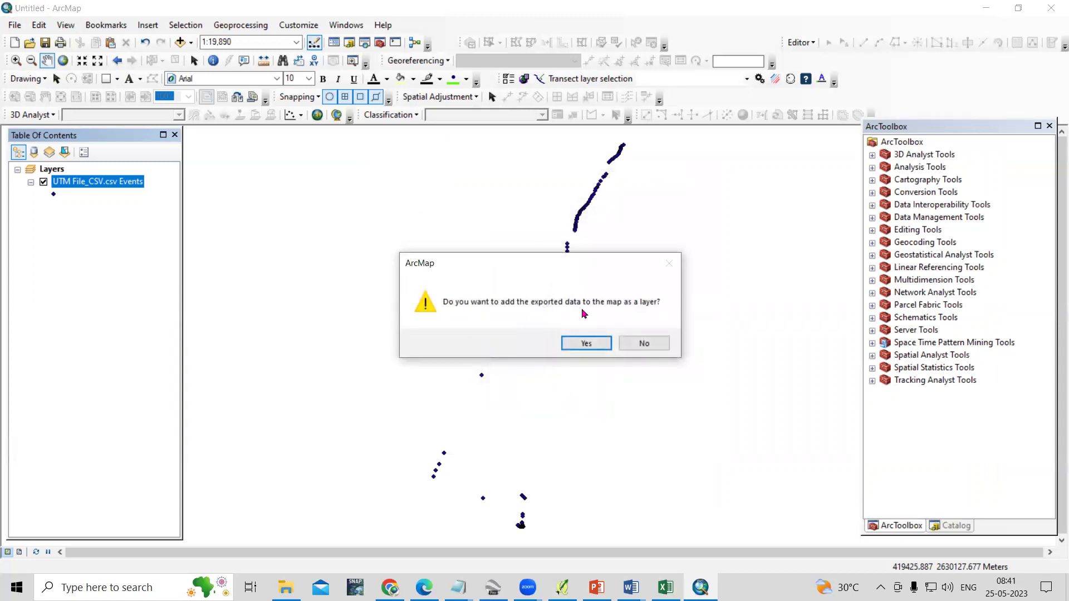
click(576, 344)
click(44, 207)
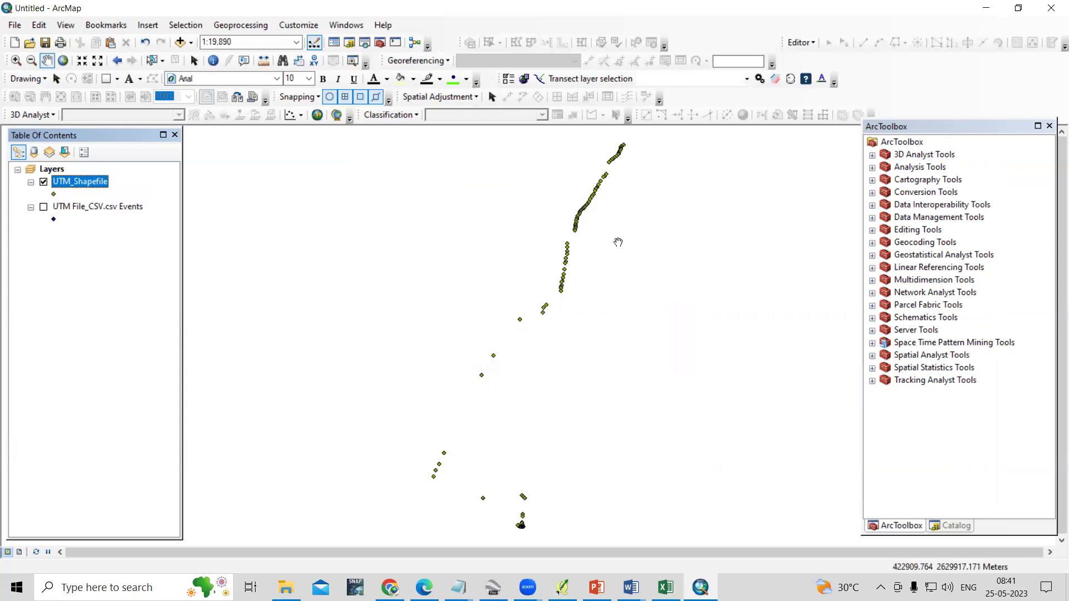
Add the Imagery basemap to the map for the area around the southernmost cluster of points
click(15, 60)
drag(349, 394, 589, 557)
drag(443, 321, 733, 533)
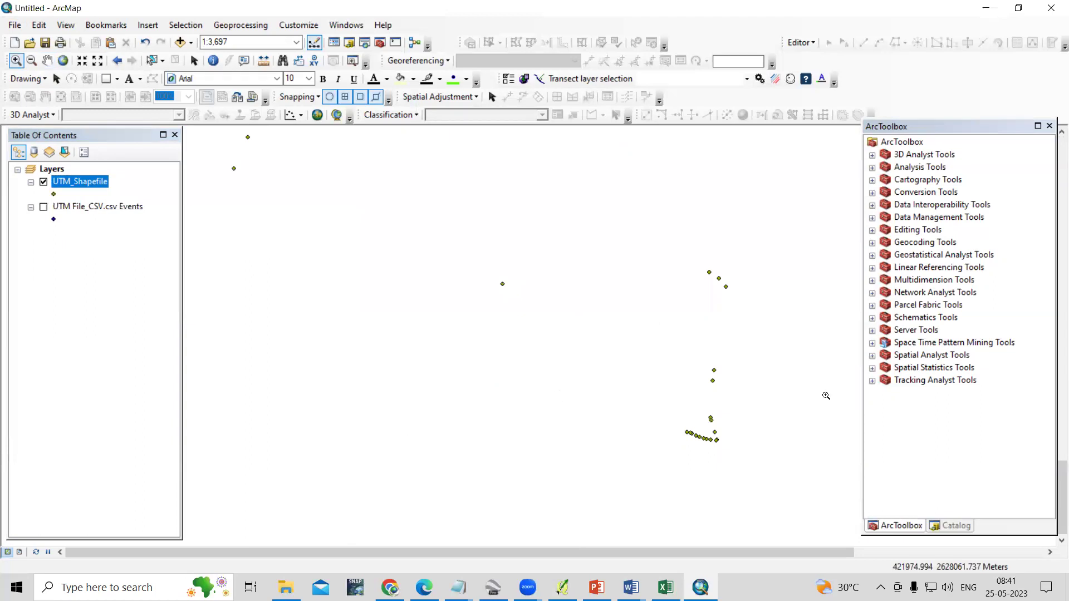
drag(595, 316, 747, 453)
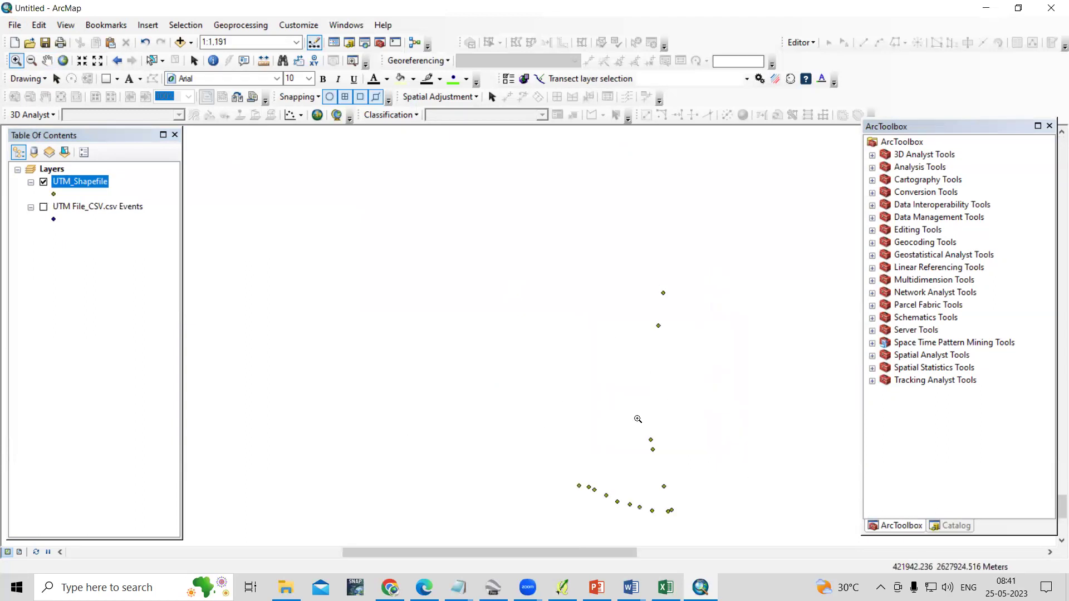
click(191, 43)
click(226, 74)
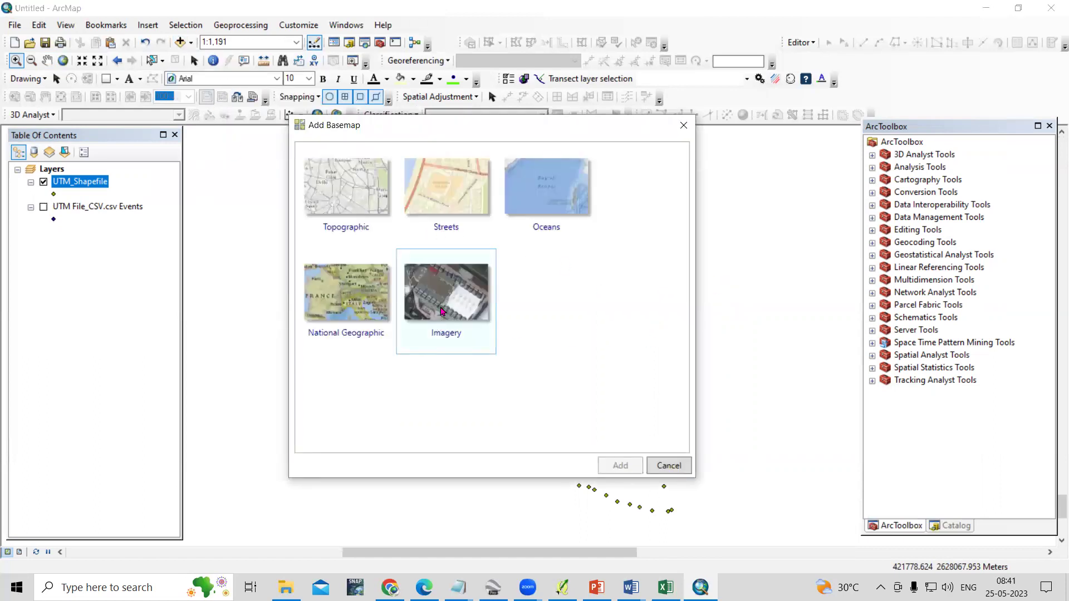
click(441, 310)
click(638, 466)
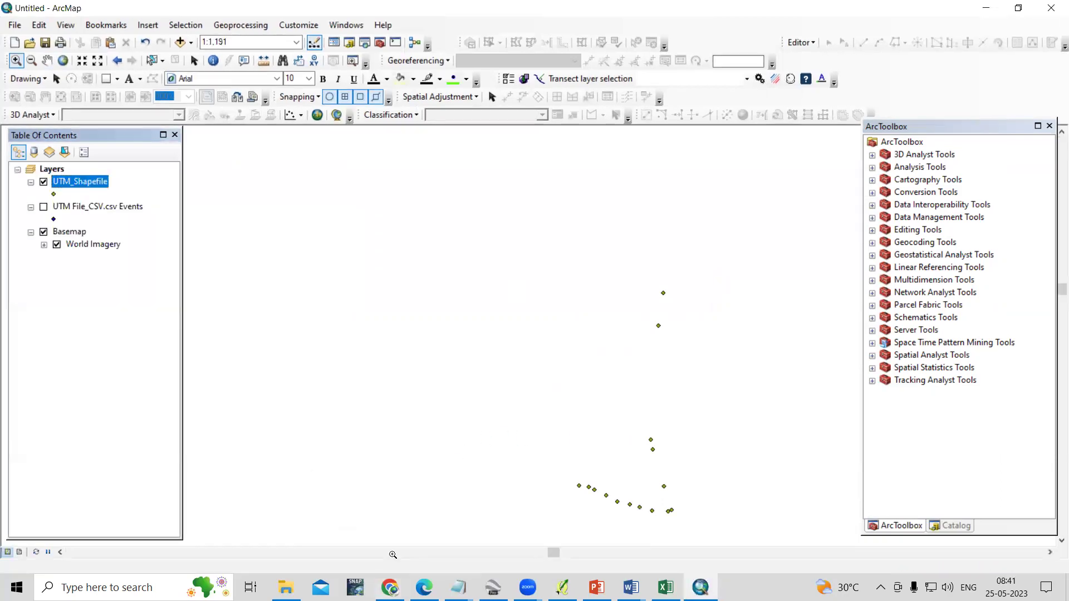
Switch to Chrome, reopen The Engineering ToolBox UTM to Latitude and Longitude Converter from the search results, and examine its easting, northing and zone inputs
click(390, 587)
scroll(207, 246, up, 1)
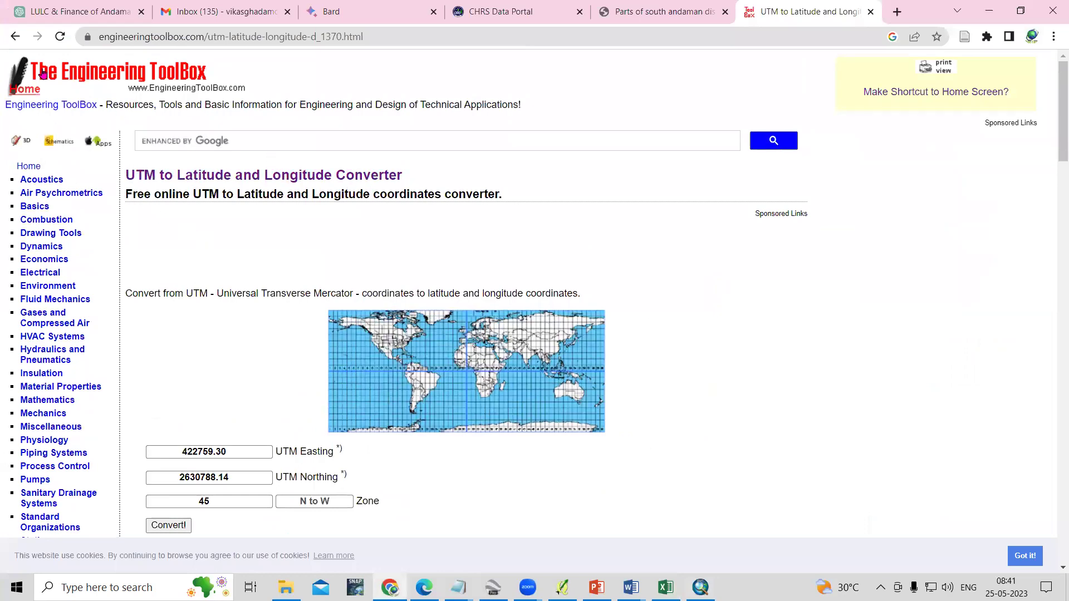
click(15, 37)
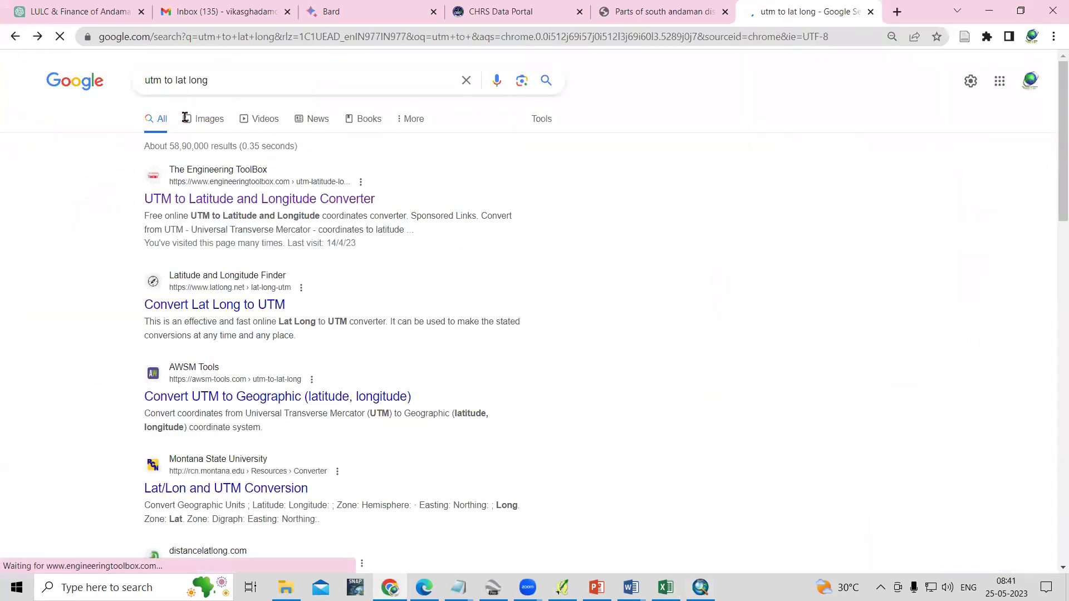
click(213, 202)
scroll(239, 312, down, 4)
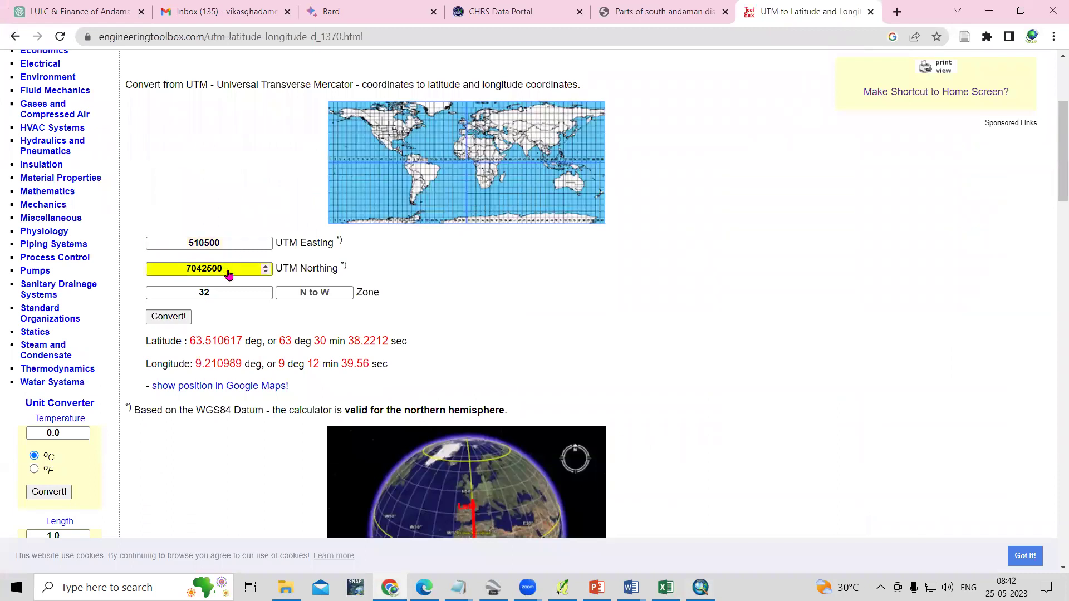
click(224, 297)
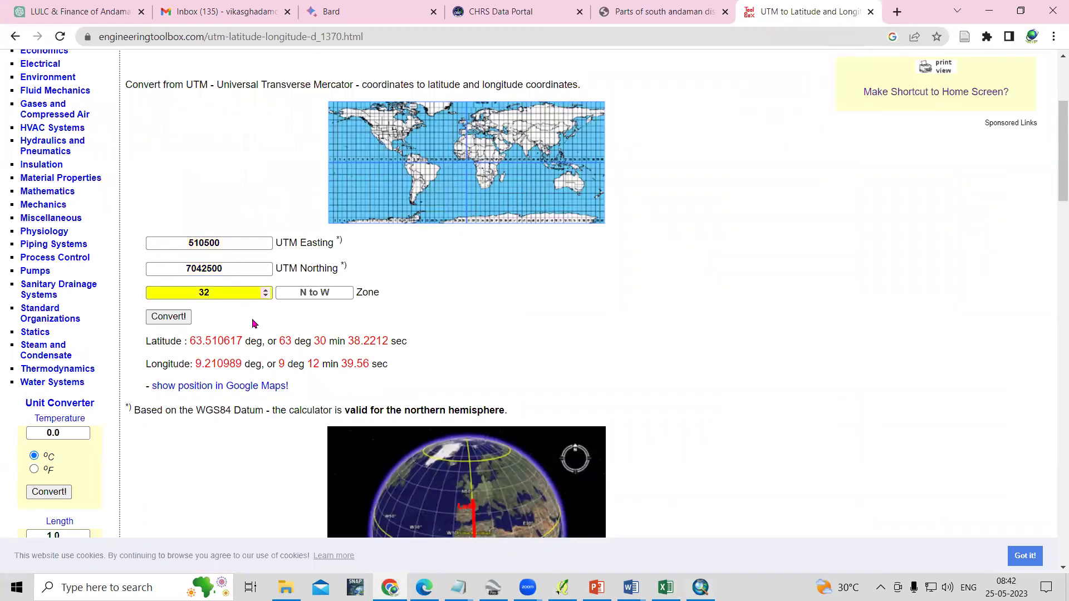
click(230, 325)
click(172, 319)
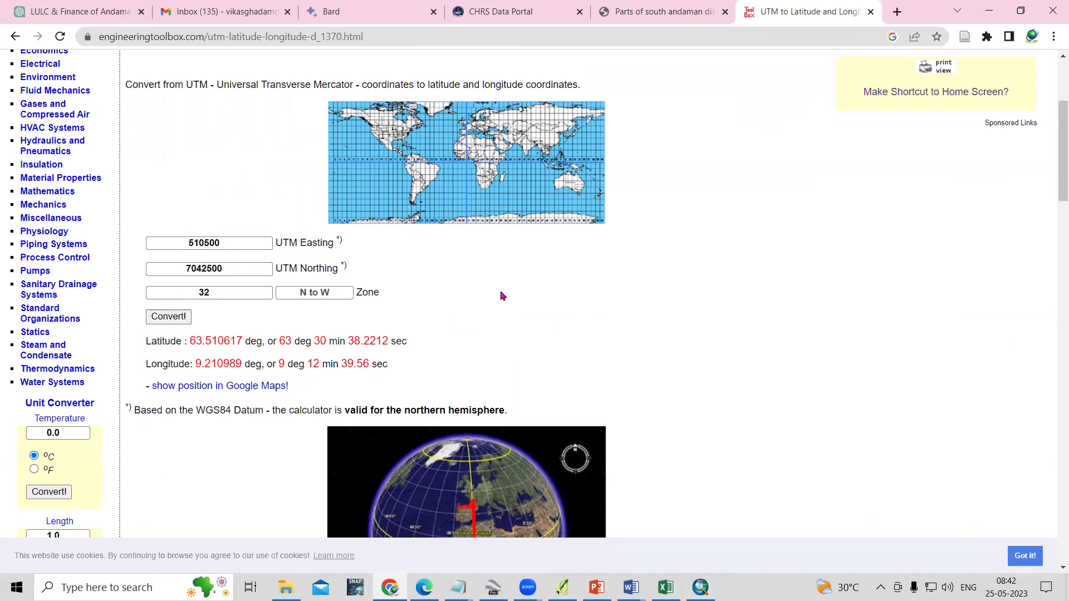
Switch to ArcMap and change the UTM_Shapefile point symbol to the green Circle 2 marker
click(700, 587)
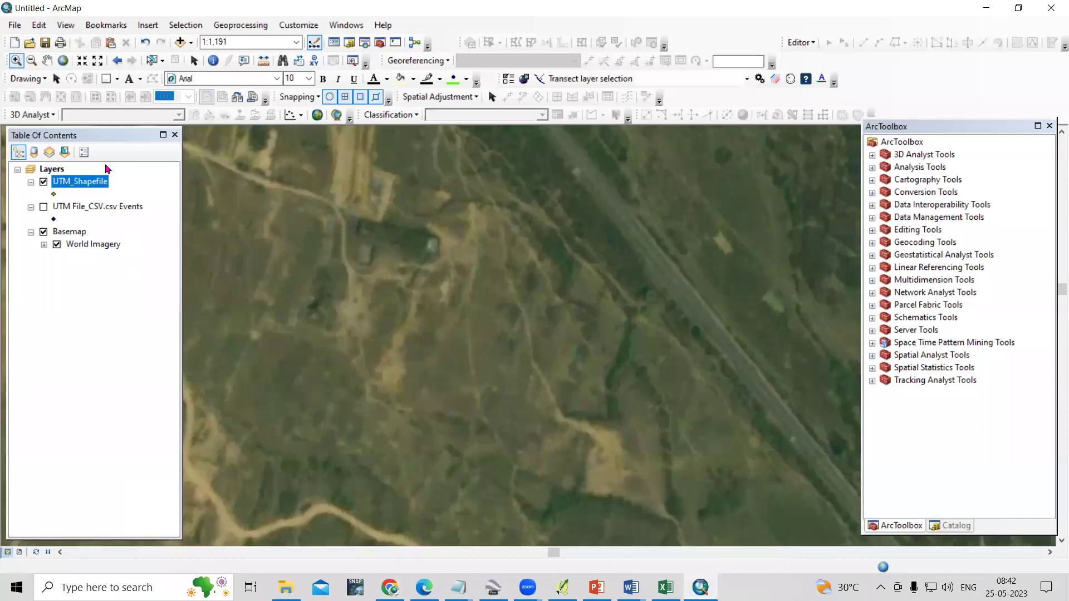
right_click(82, 192)
click(142, 255)
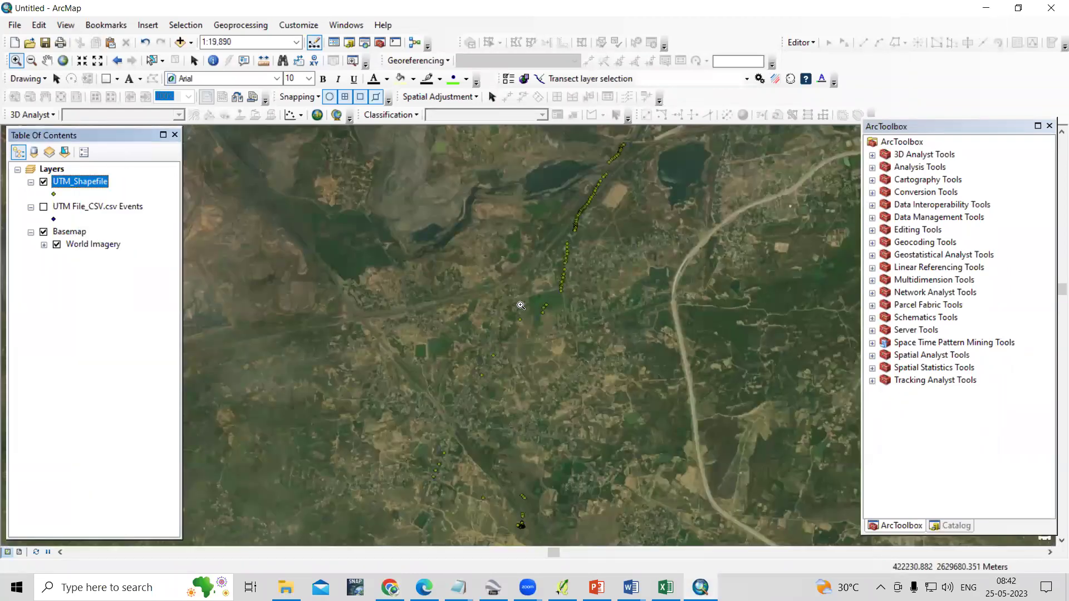
click(545, 538)
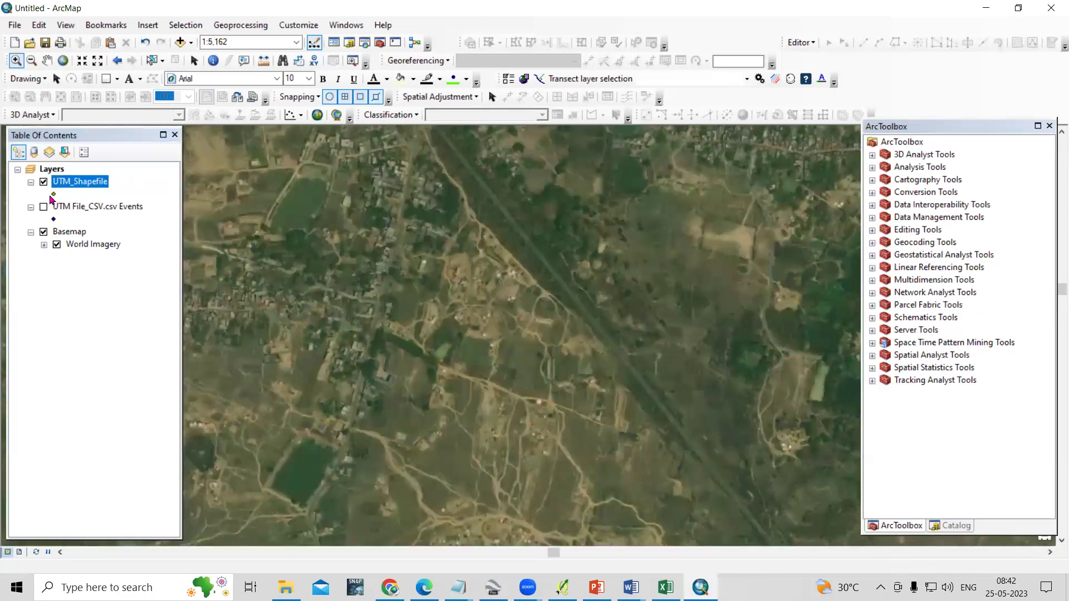
click(53, 195)
click(616, 292)
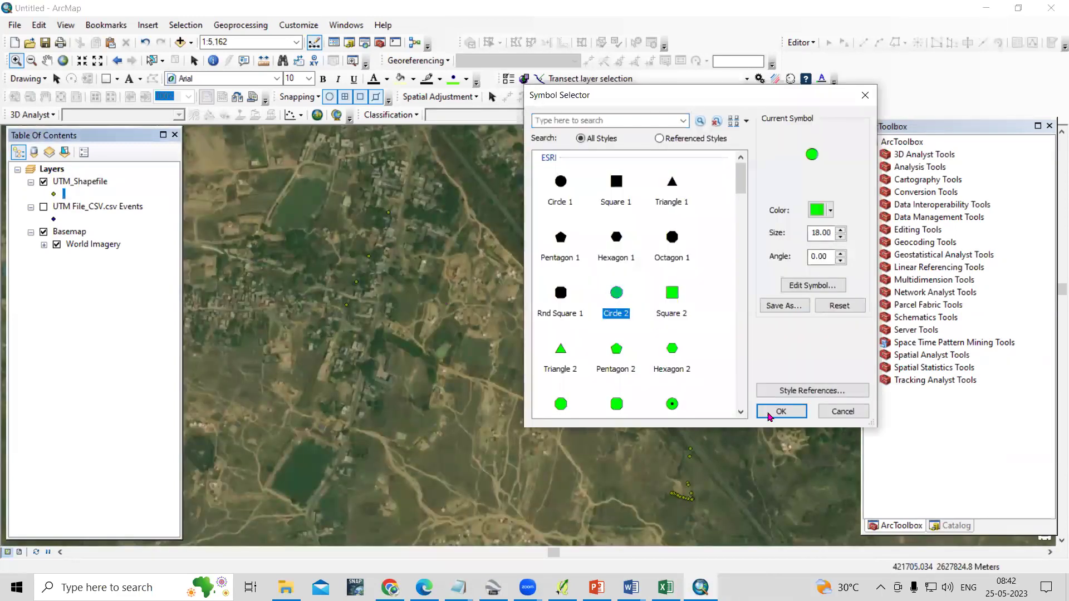
click(781, 411)
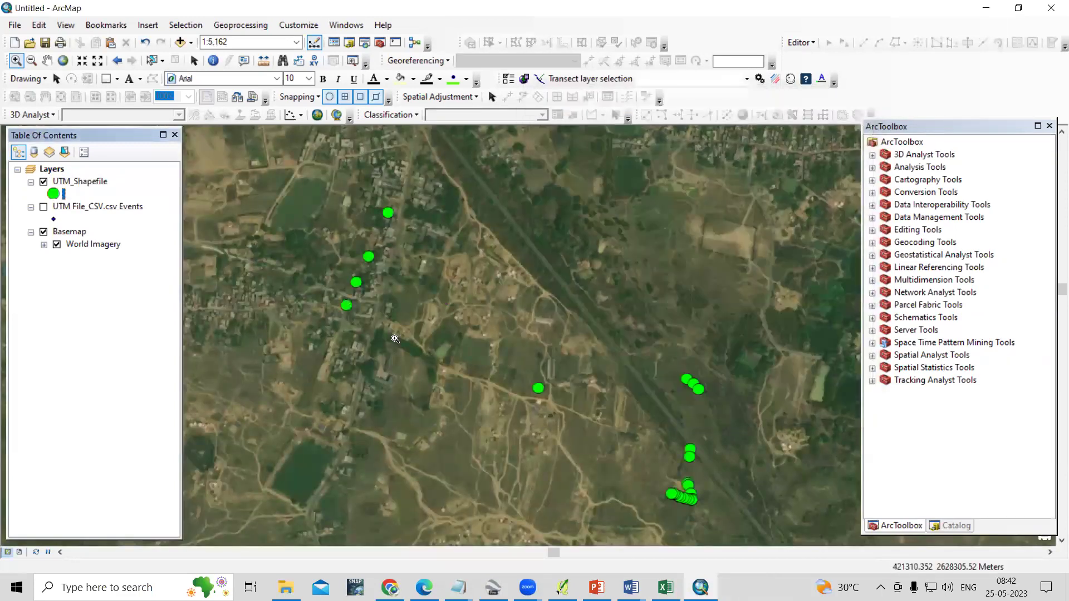
Open the UTM_Shapefile attribute table and copy the second record's easting, 422742.26, into the UTM Easting of the Chrome converter
right_click(88, 186)
click(130, 228)
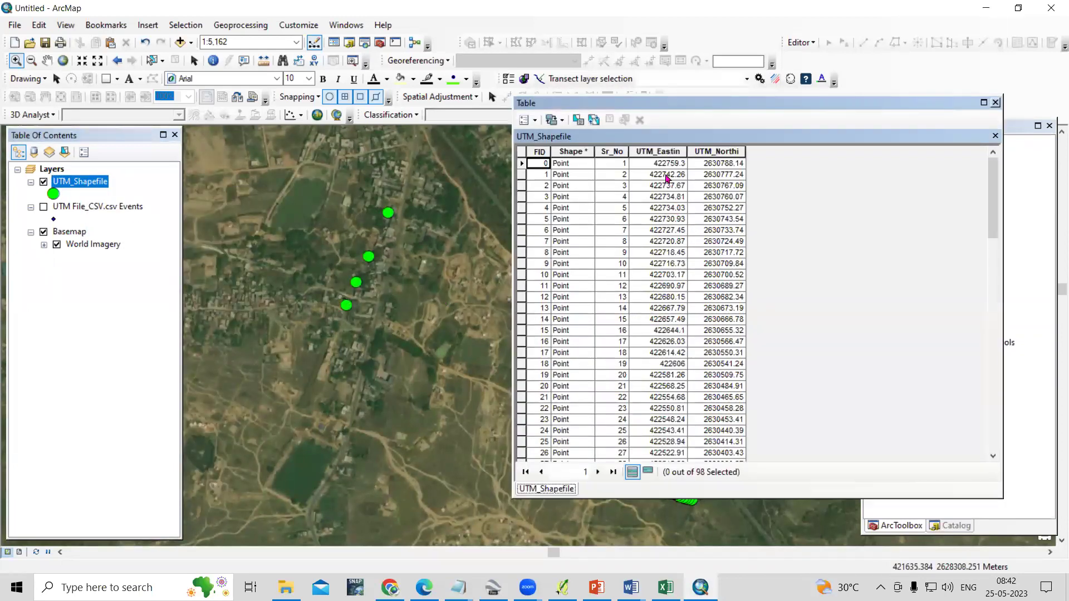
click(657, 176)
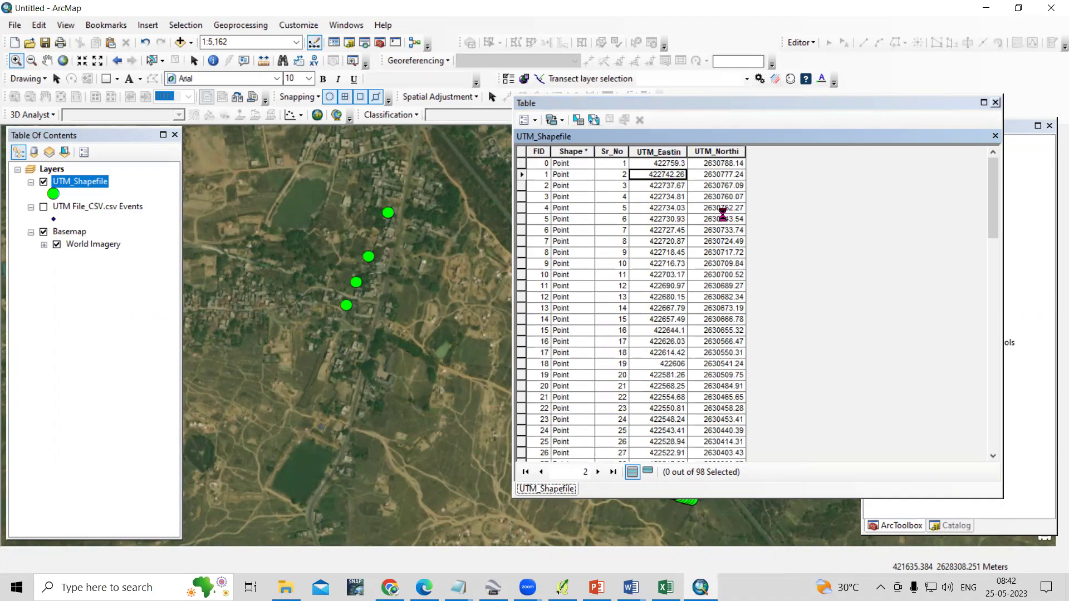
right_click(705, 197)
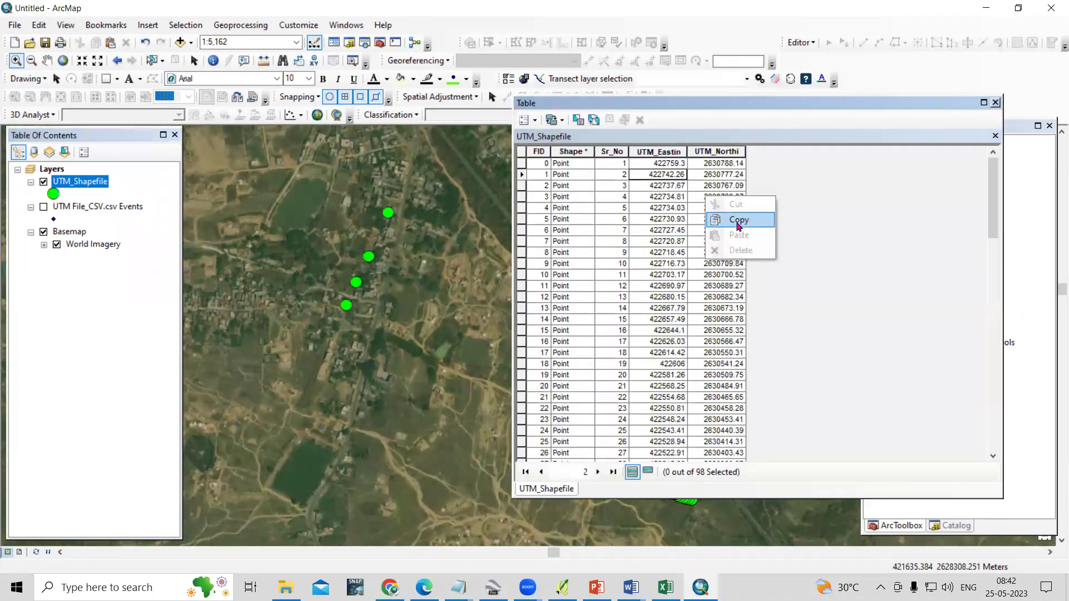
click(739, 221)
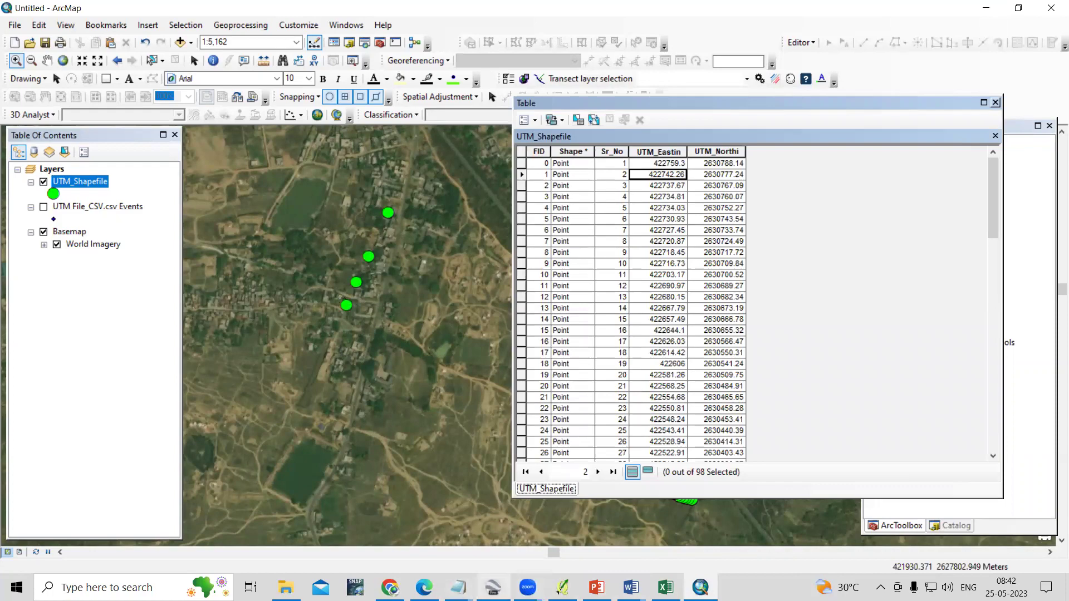
mouse_move(390, 587)
click(389, 518)
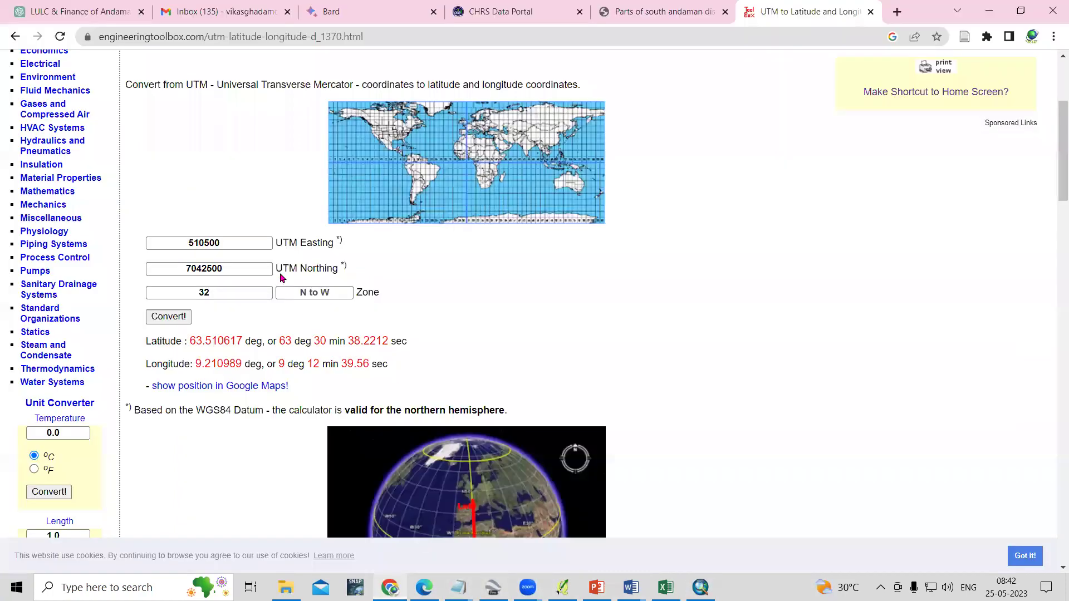
click(170, 248)
key(BackSpace)
key(ctrl+v)
Copy the second record's northing, 2630777.24, from the ArcMap attribute table into the converter's UTM Northing in Chrome
key(alt+Tab)
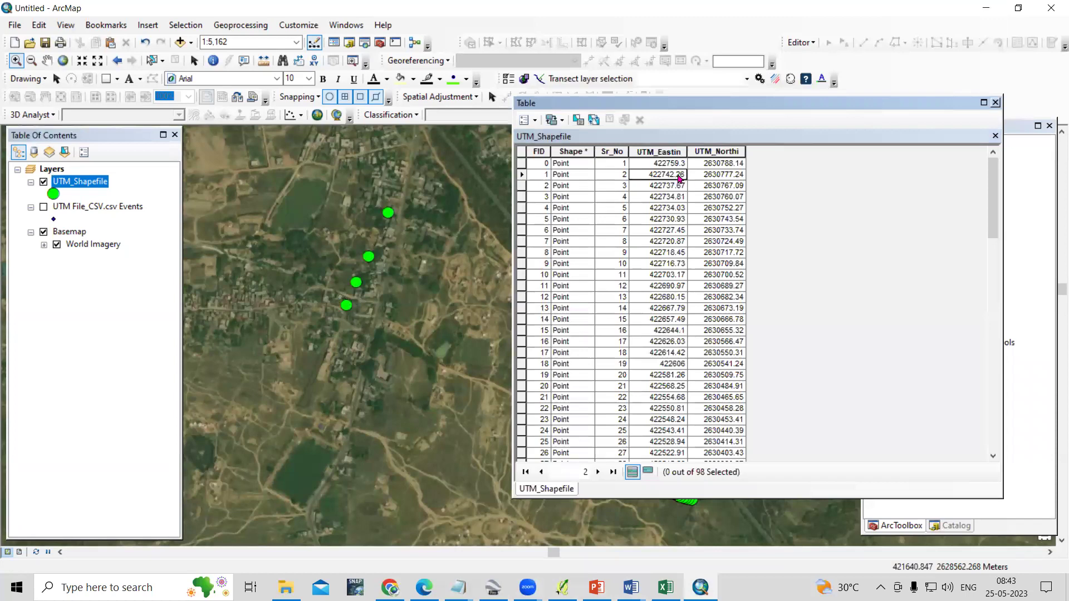
right_click(717, 176)
click(740, 198)
key(alt+Tab)
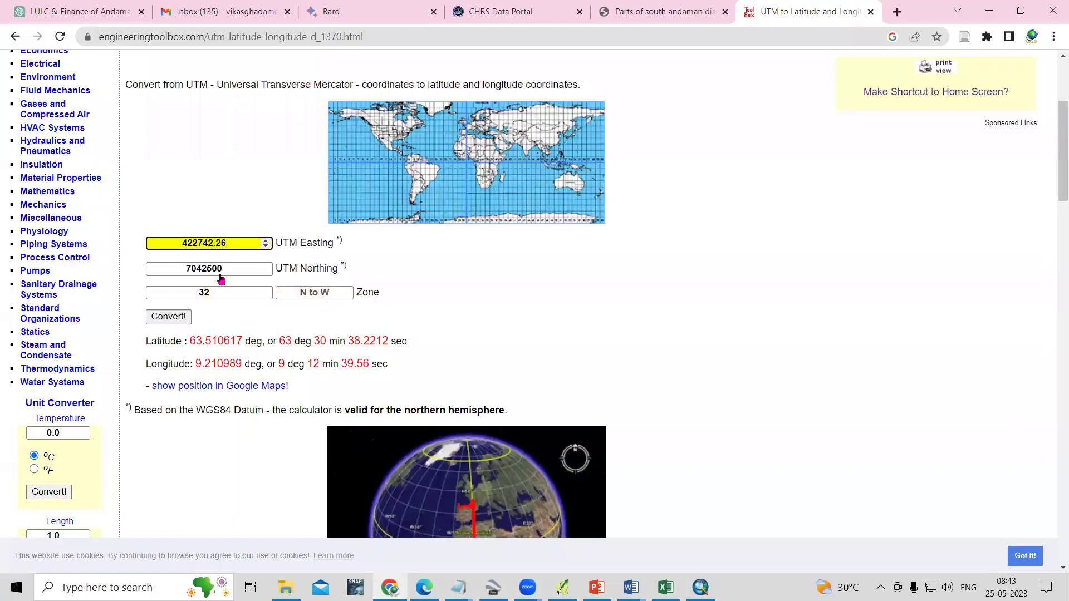
key(Tab)
key(ctrl+v)
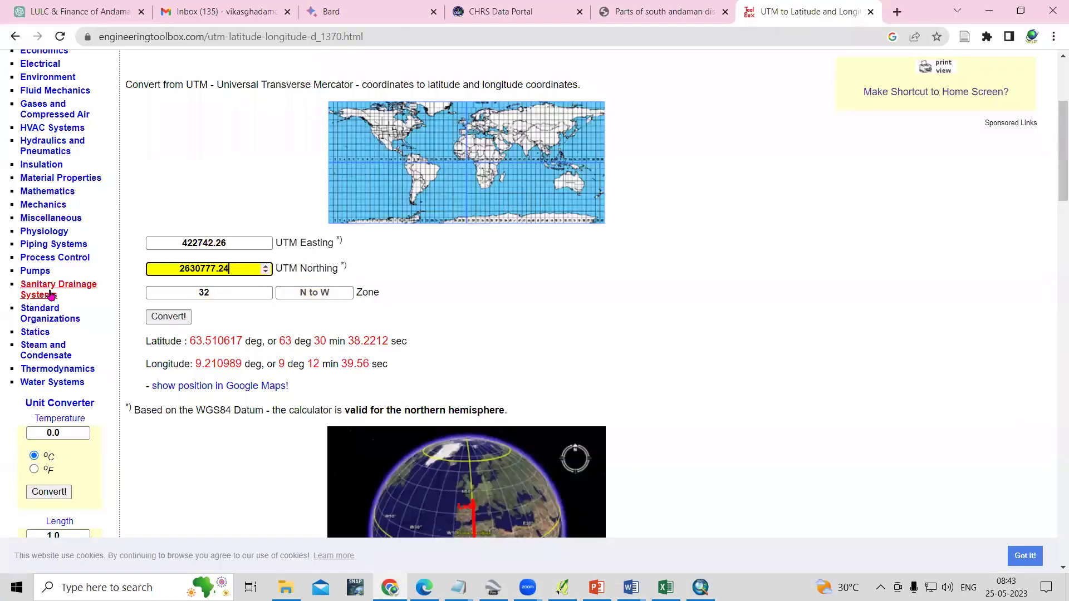
Set the UTM zone to 45, convert the coordinates, and examine the latitude and longitude in decimal degrees and degrees-minutes-seconds
double_click(192, 297)
text(45)
click(173, 318)
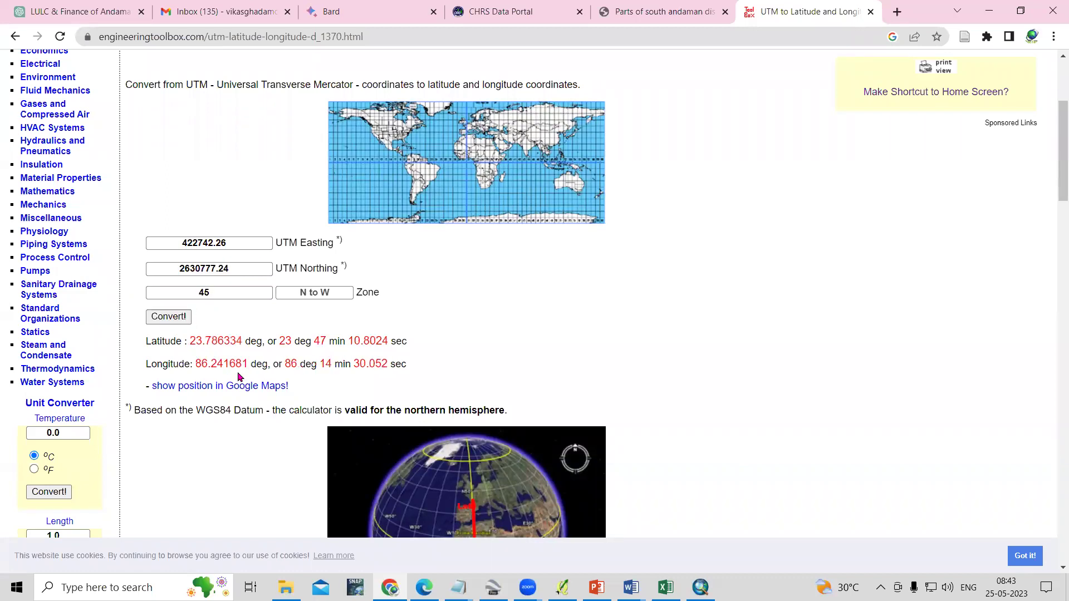
drag(190, 341, 239, 342)
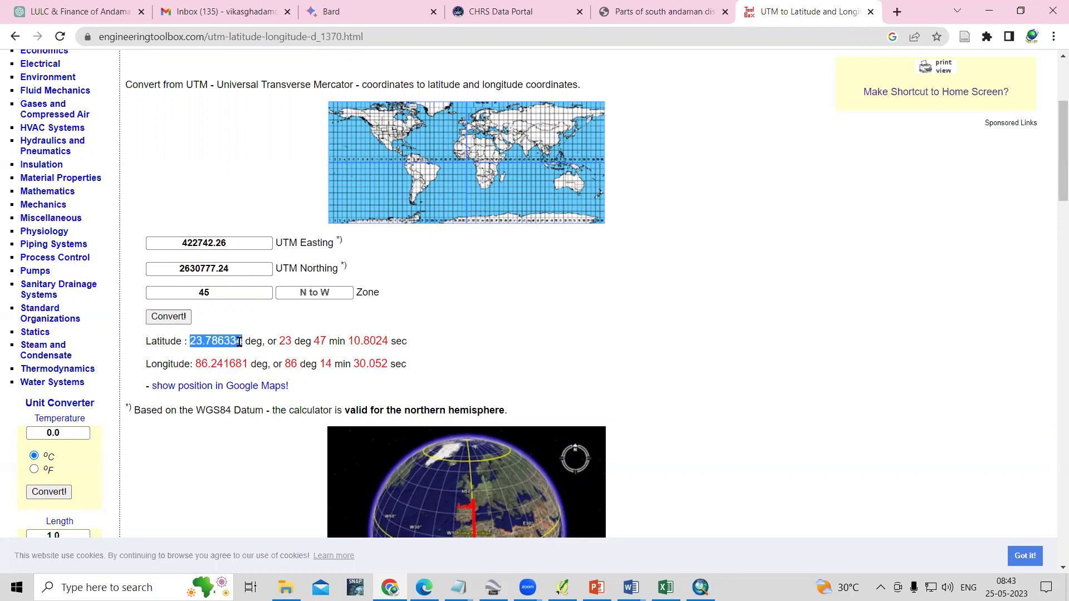
click(215, 365)
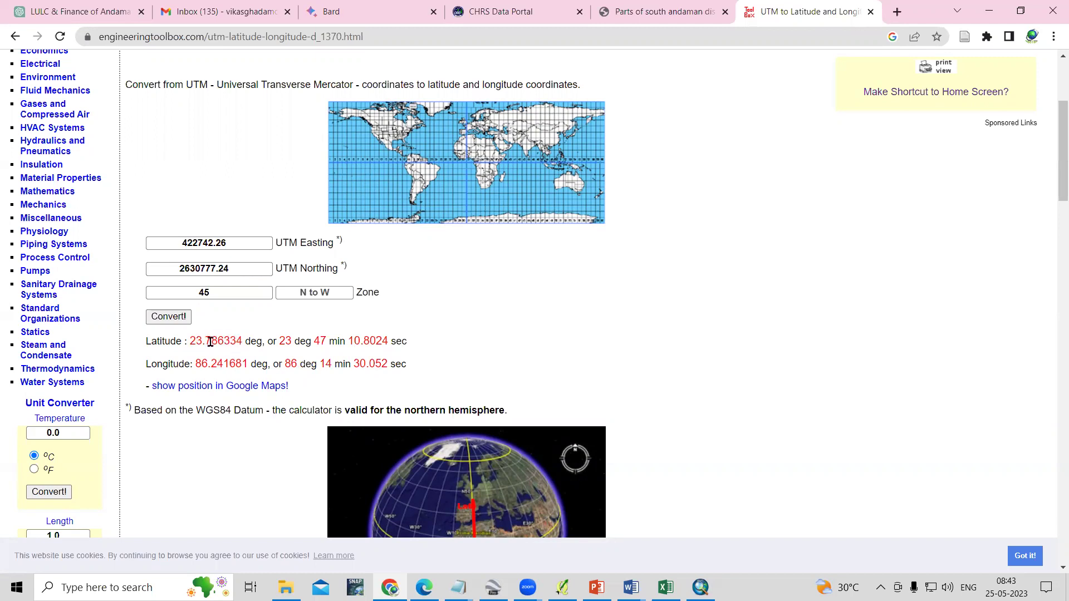
drag(271, 340, 412, 342)
drag(276, 362, 396, 365)
click(425, 364)
scroll(732, 446, down, 2)
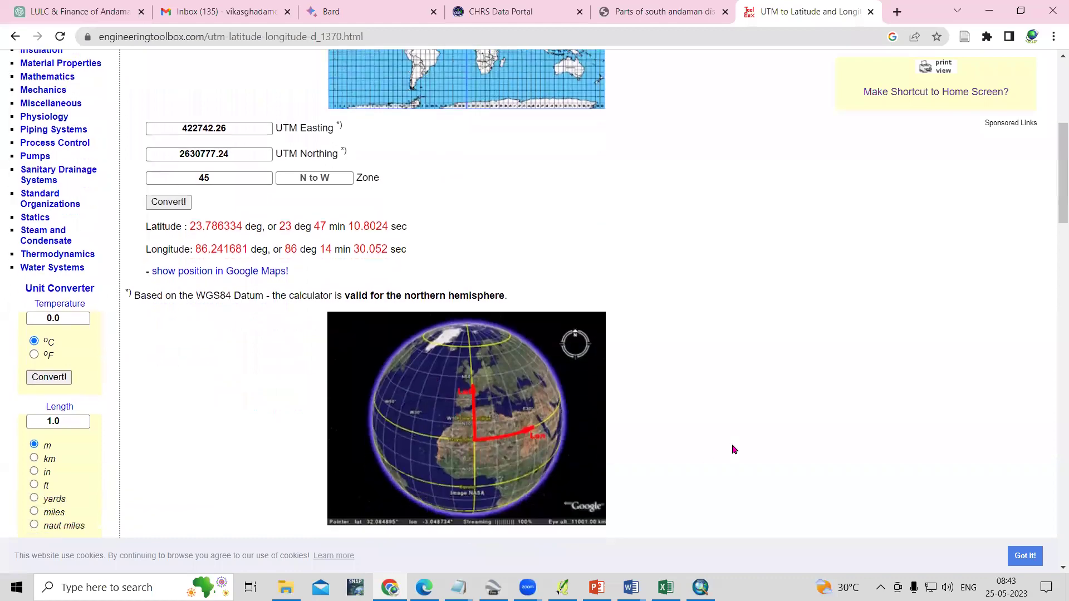
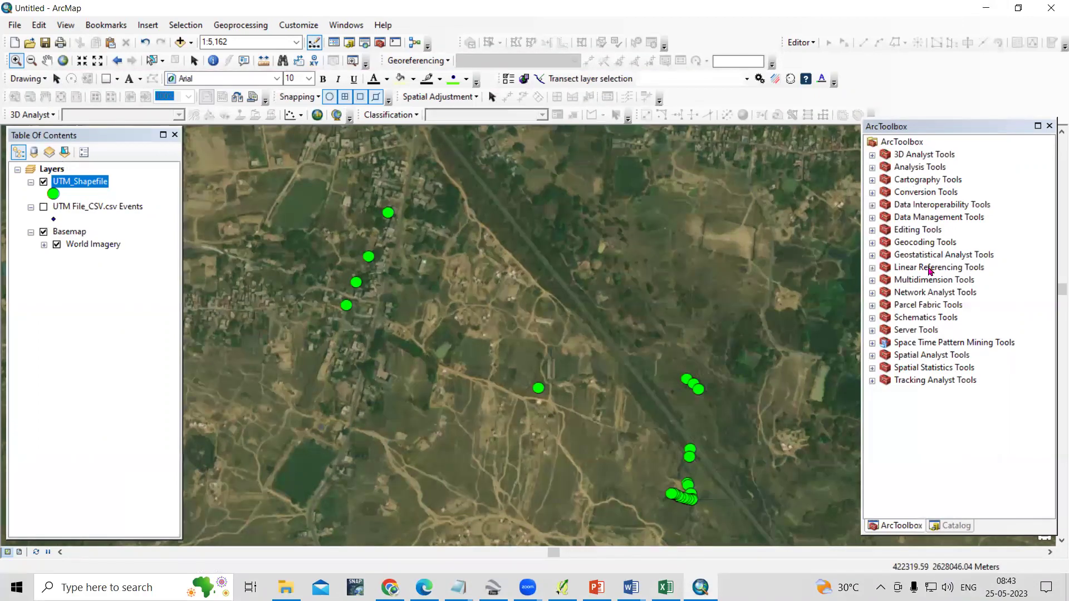
In ArcMap, open the Project tool from Data Management's Projections and Transformations toolset and set UTM_Shapefile as its input
double_click(946, 218)
scroll(962, 332, down, 2)
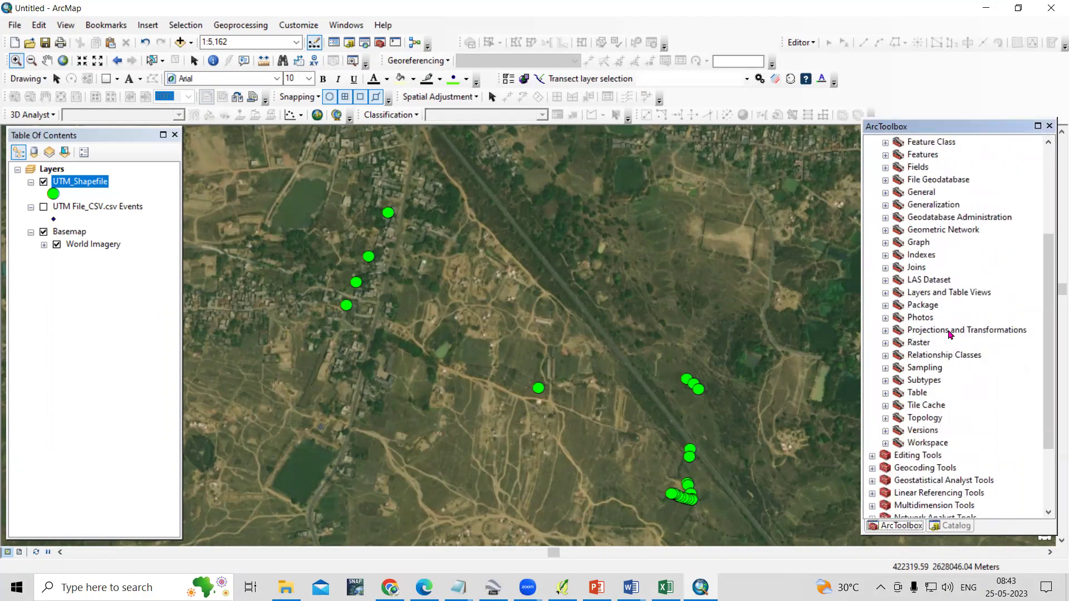
double_click(950, 331)
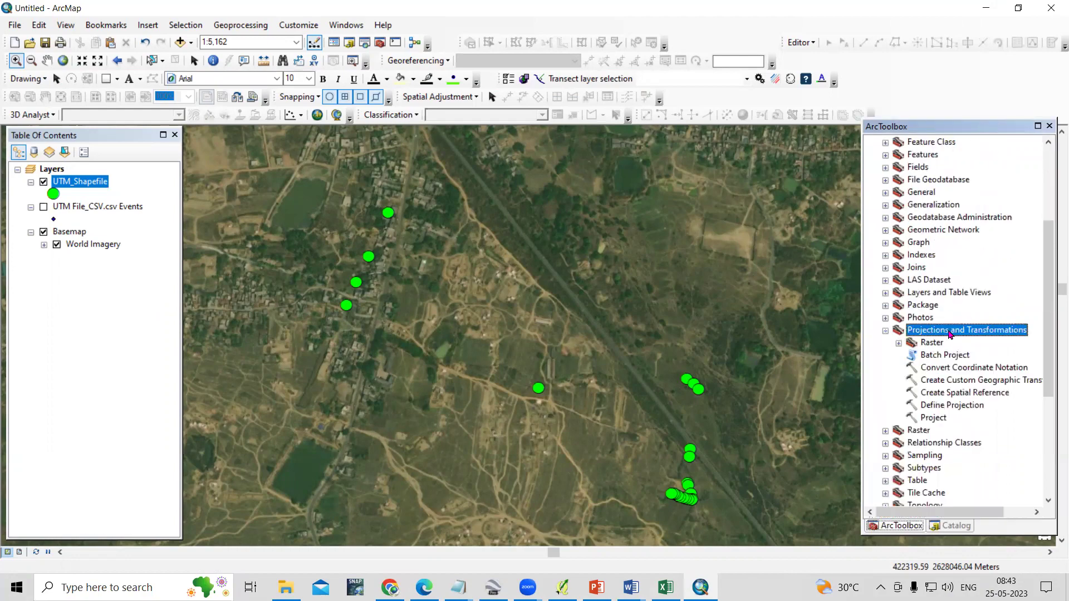
double_click(934, 418)
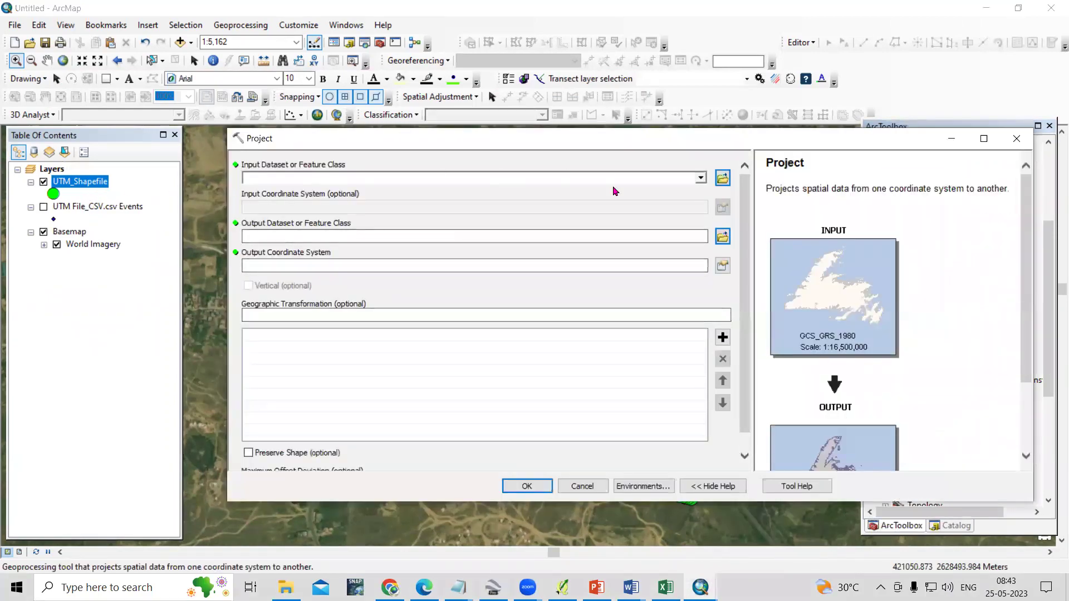
drag(78, 182, 306, 183)
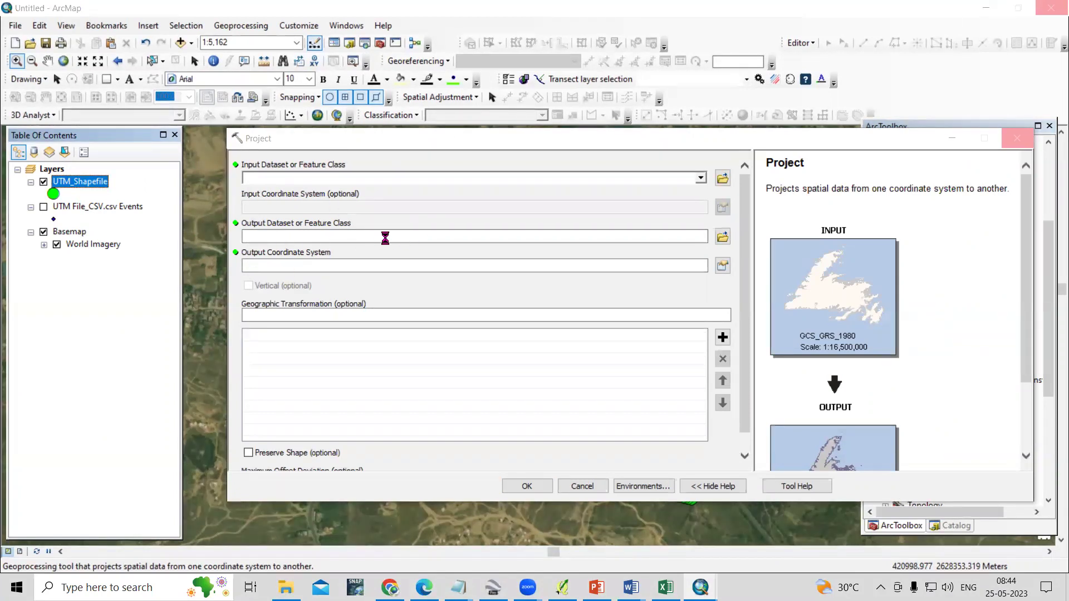
Set the projected output dataset to Reproject_WGS in the UTM EXCEL folder
click(722, 237)
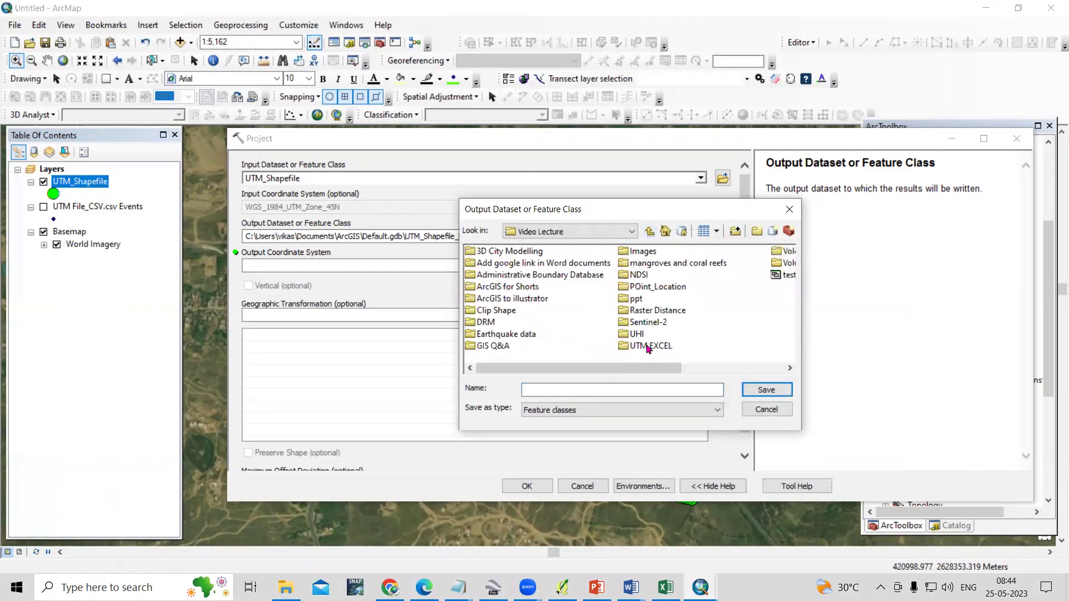
double_click(648, 346)
click(565, 388)
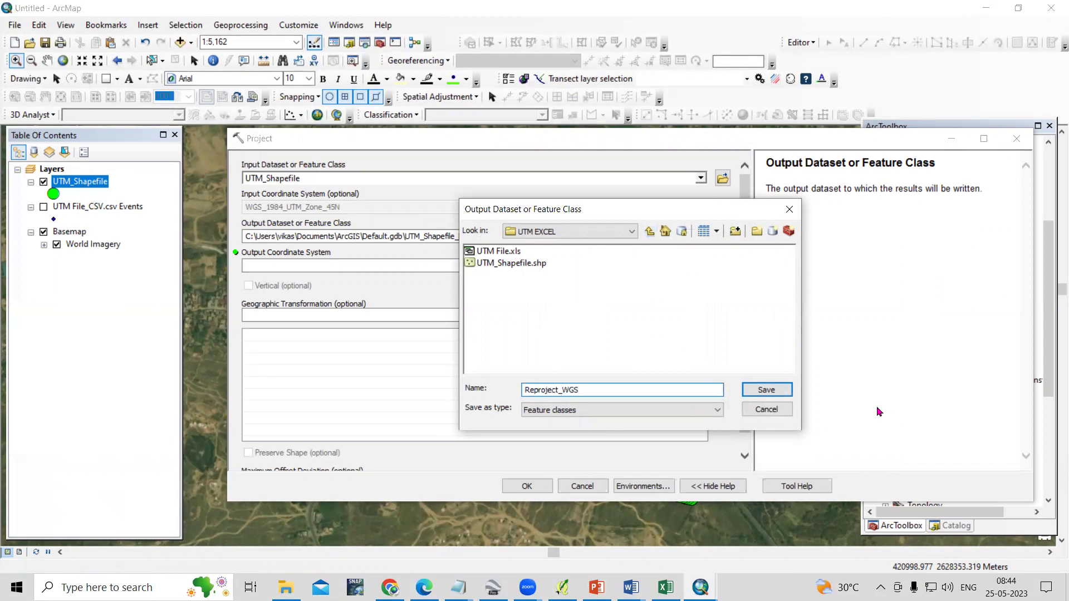
click(766, 389)
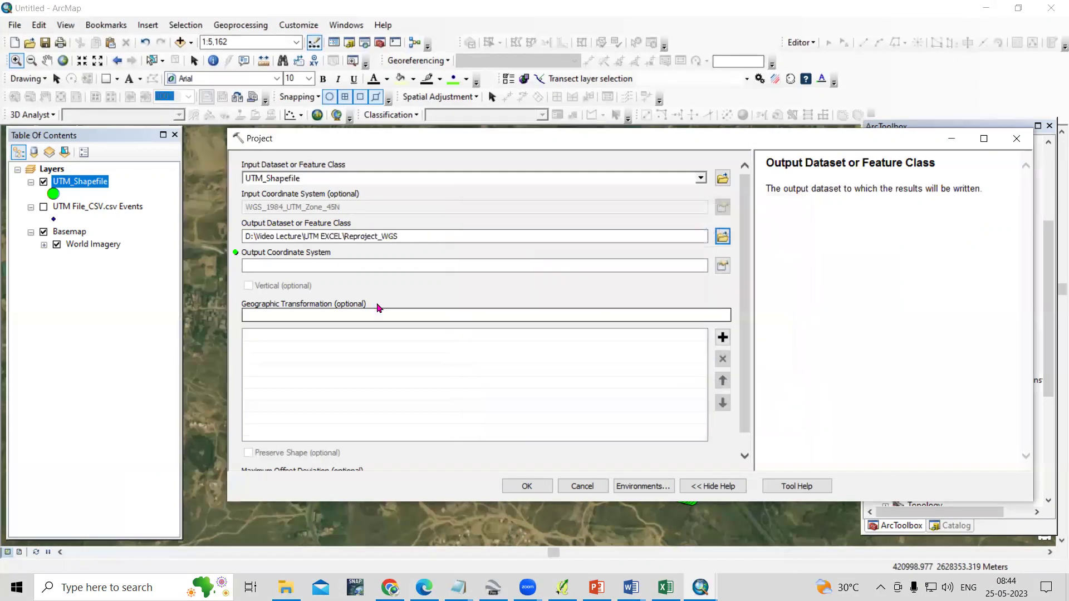
Set the output coordinate system to the geographic WGS 1984 and run the Project tool
click(722, 266)
click(497, 204)
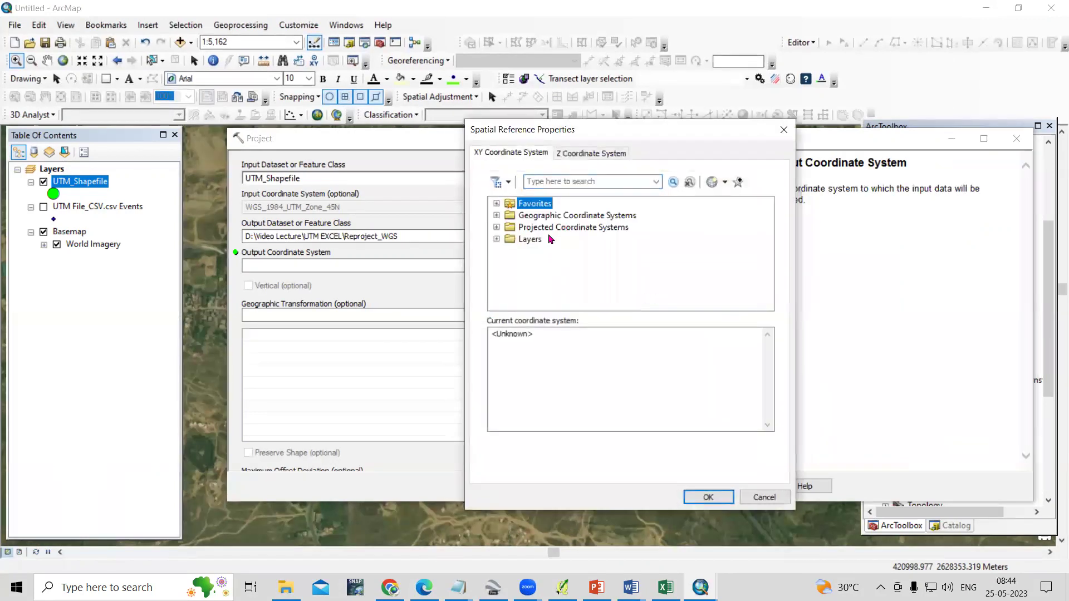
double_click(561, 221)
scroll(569, 282, down, 2)
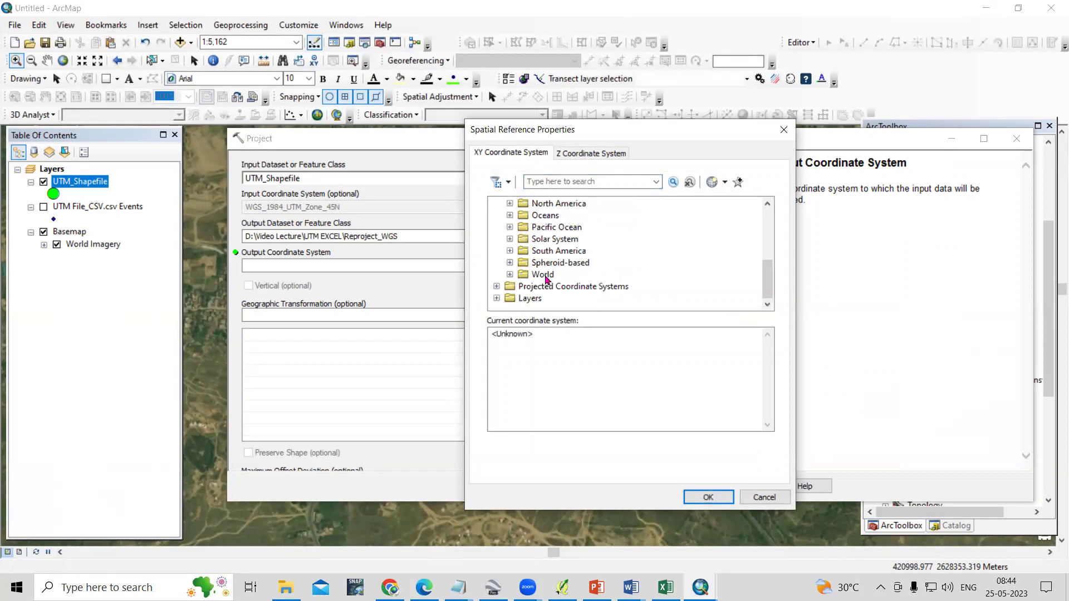
double_click(561, 282)
scroll(573, 284, down, 5)
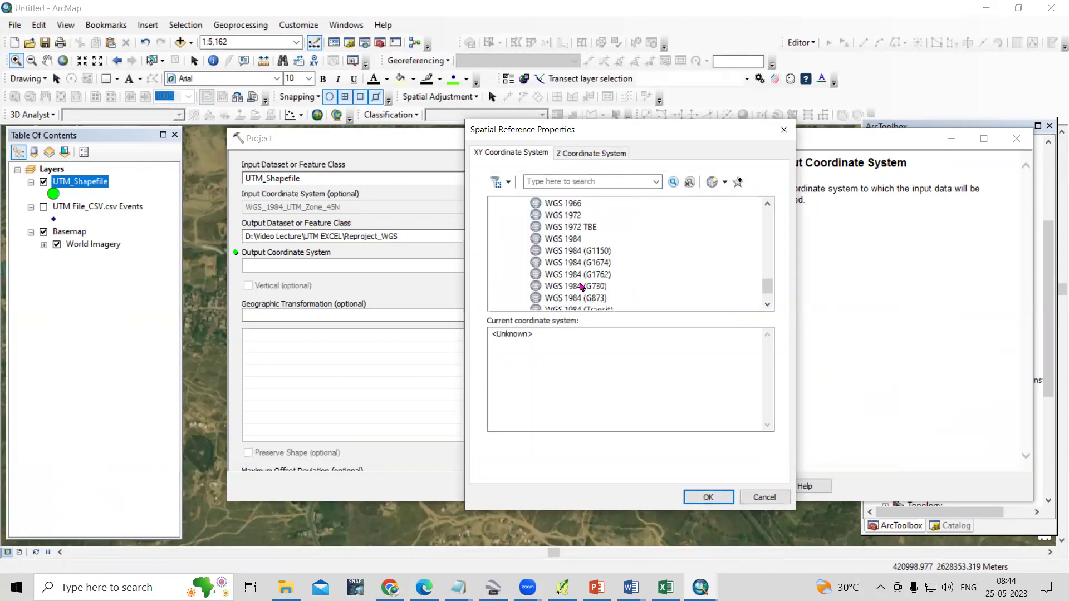
click(581, 240)
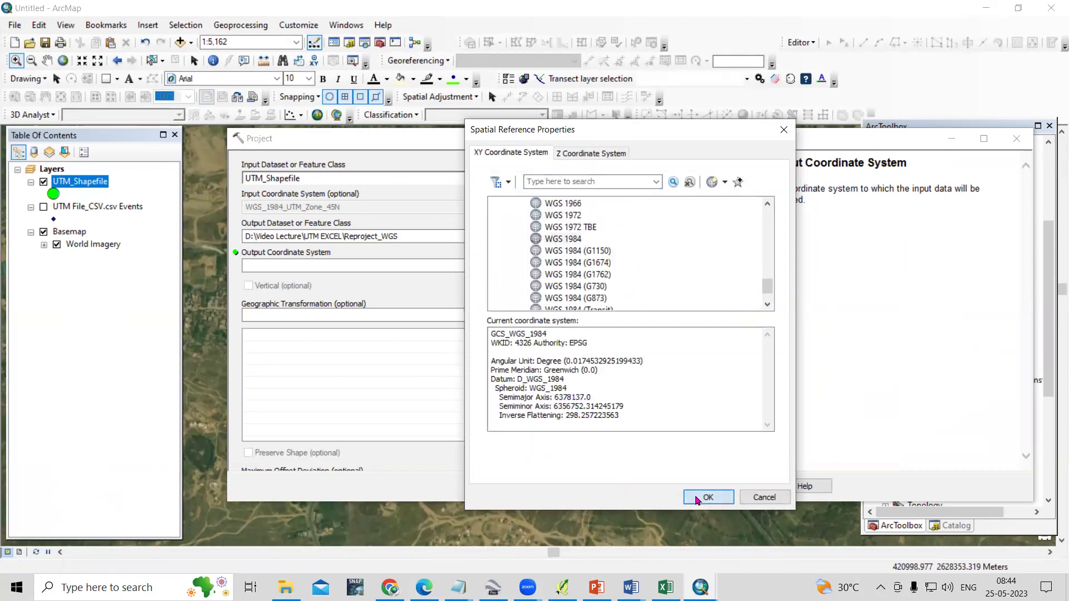
click(704, 497)
click(526, 487)
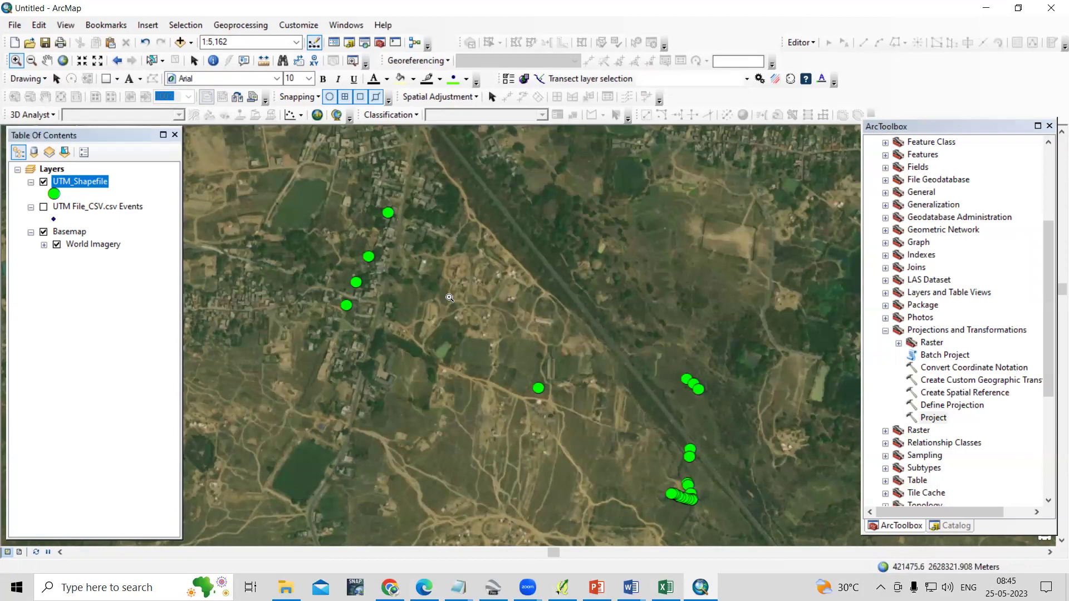
Examine the projected coordinate system in the source properties of the UTM_Shapefile layer
right_click(77, 188)
click(167, 472)
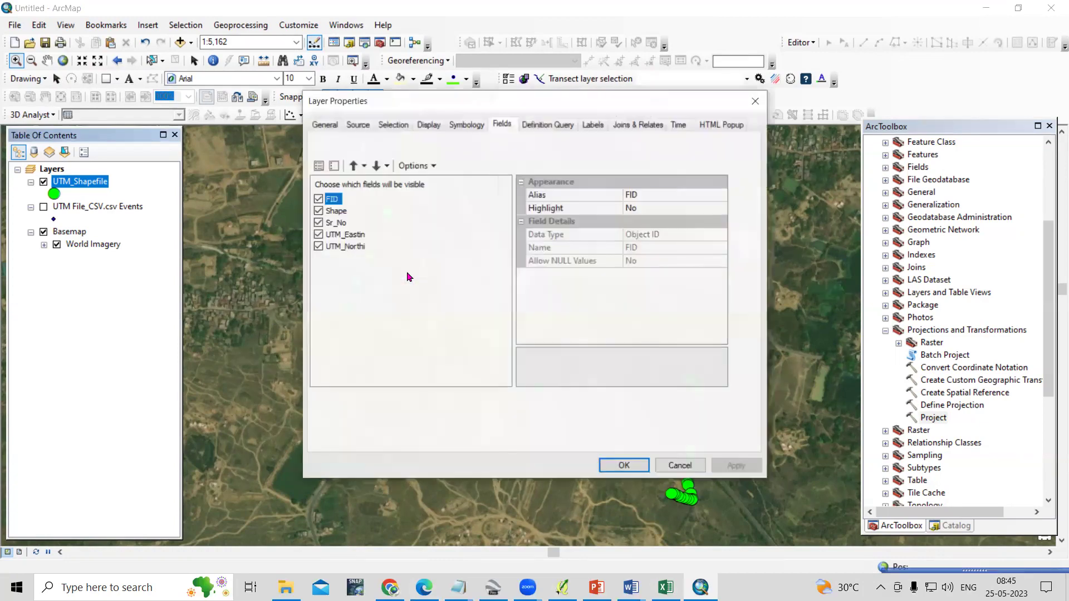
click(358, 124)
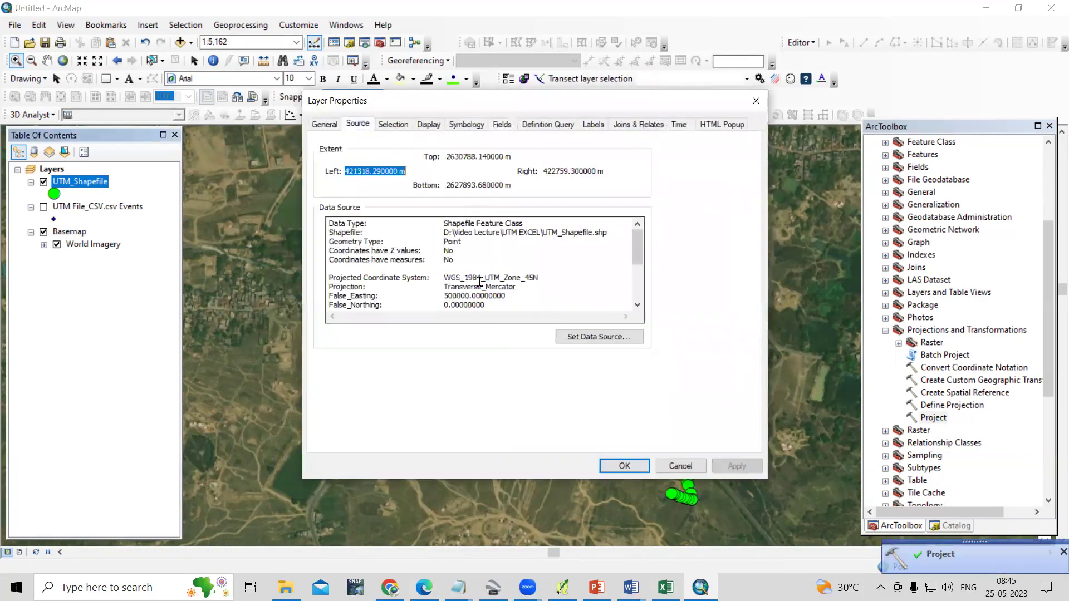
drag(443, 280, 570, 276)
click(561, 292)
click(678, 466)
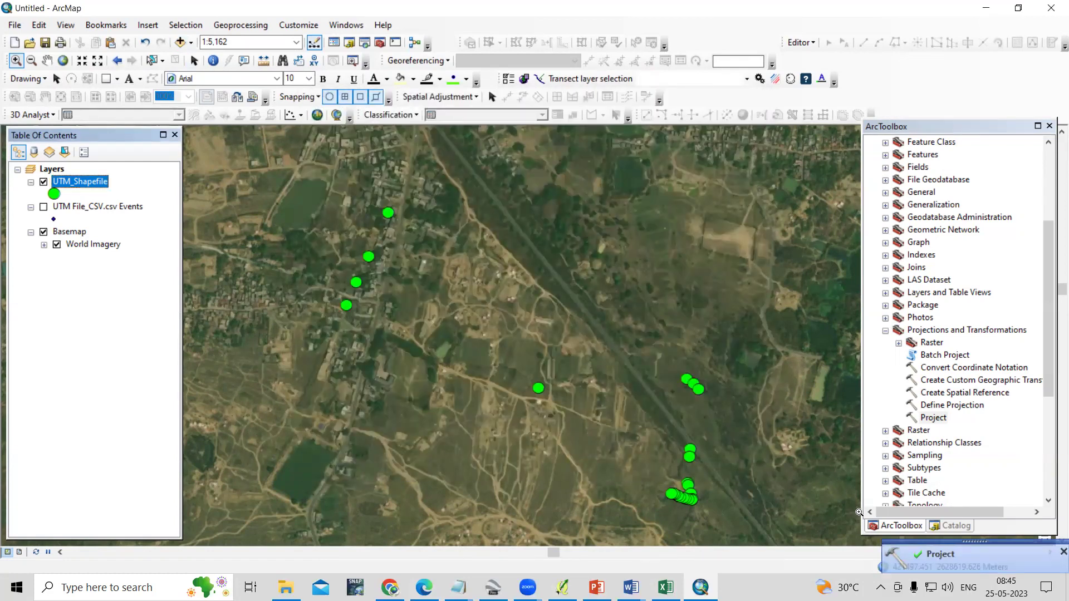
Add Reproject_WGS.shp from the UTM EXCEL folder under Video Lecture on drive D to the map
click(959, 526)
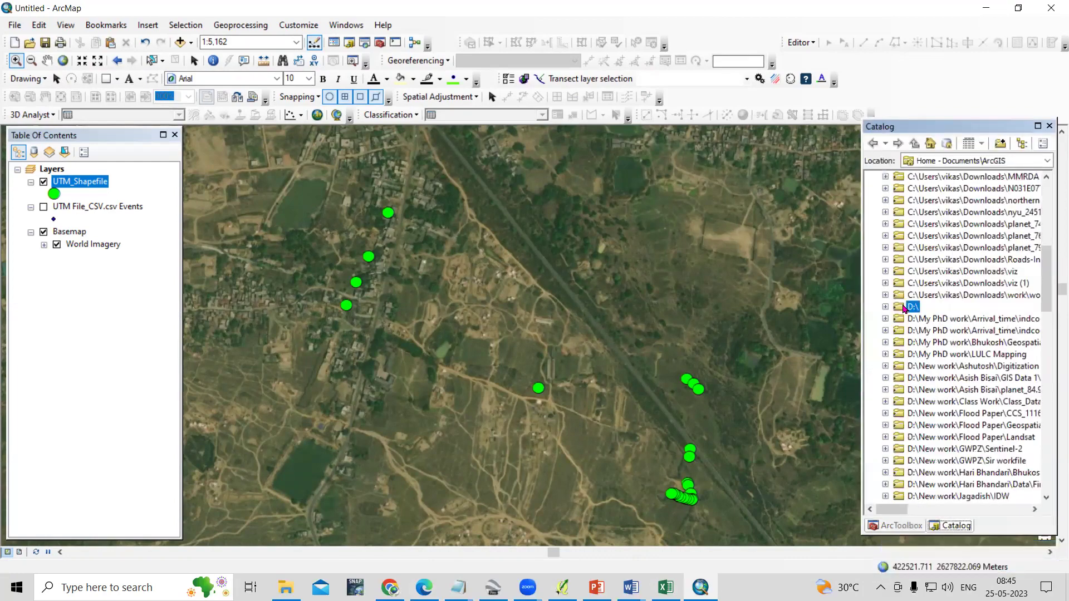
scroll(946, 384, down, 1)
double_click(954, 398)
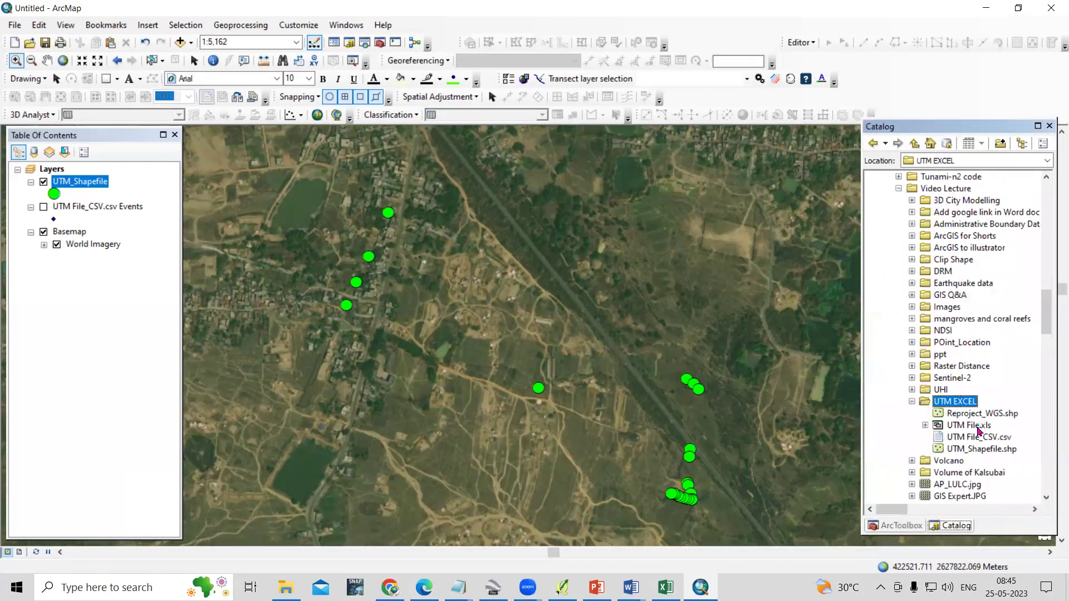
scroll(976, 423, down, 3)
click(1001, 309)
drag(1001, 309, 468, 306)
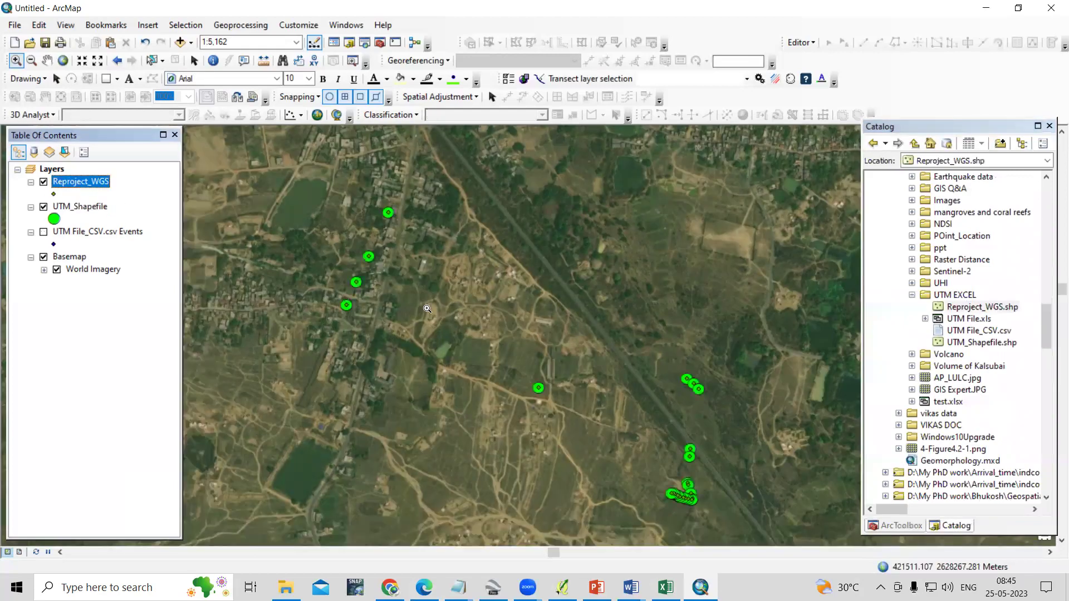
Examine the geographic coordinate system and datum in the source properties of the Reproject_WGS layer
right_click(93, 188)
click(161, 473)
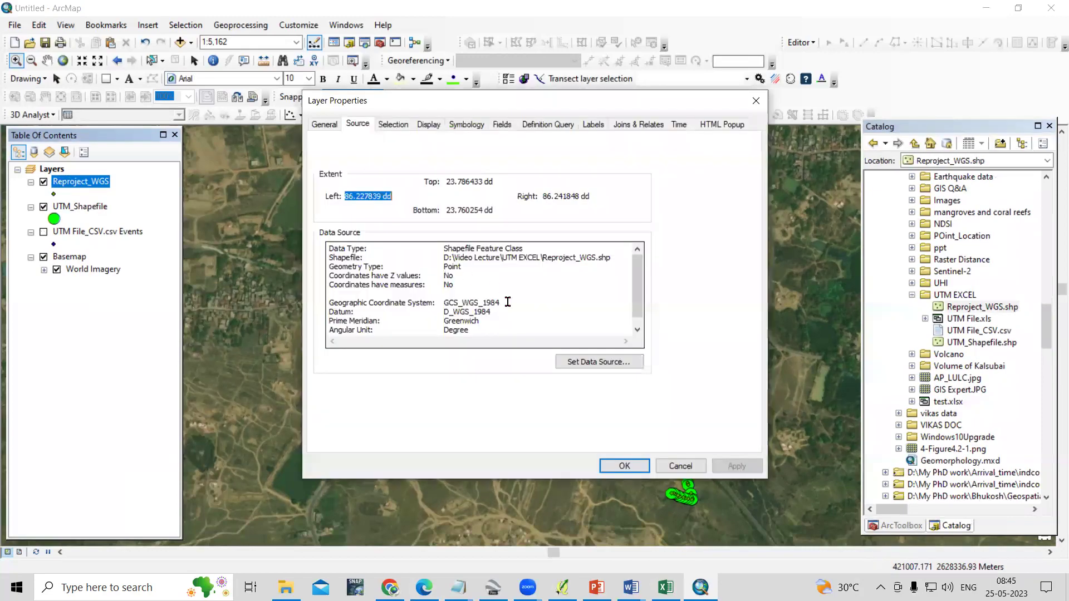
drag(448, 301, 534, 303)
click(563, 312)
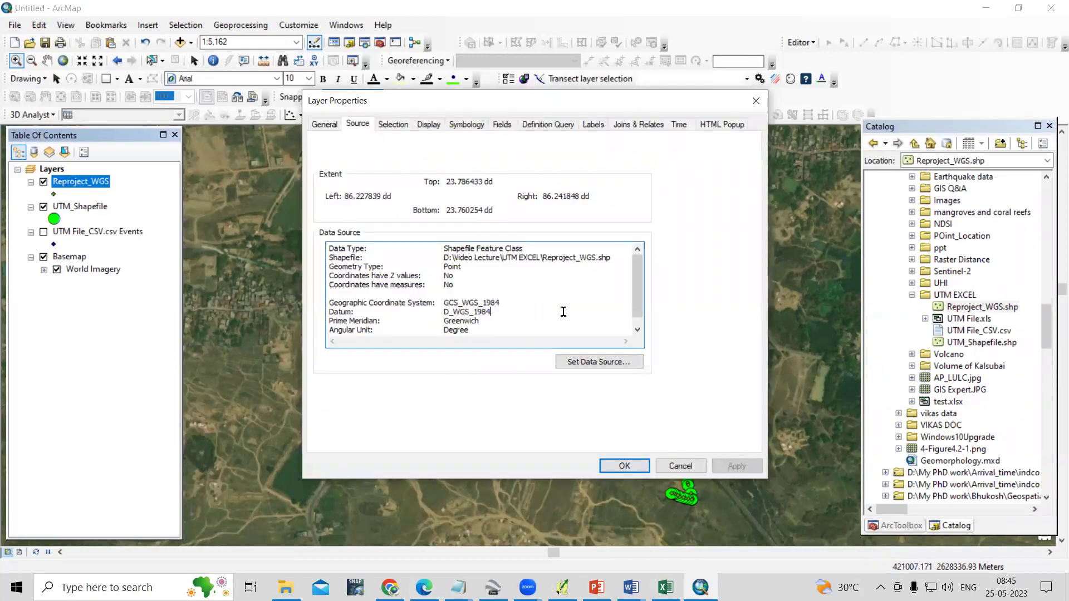
click(675, 466)
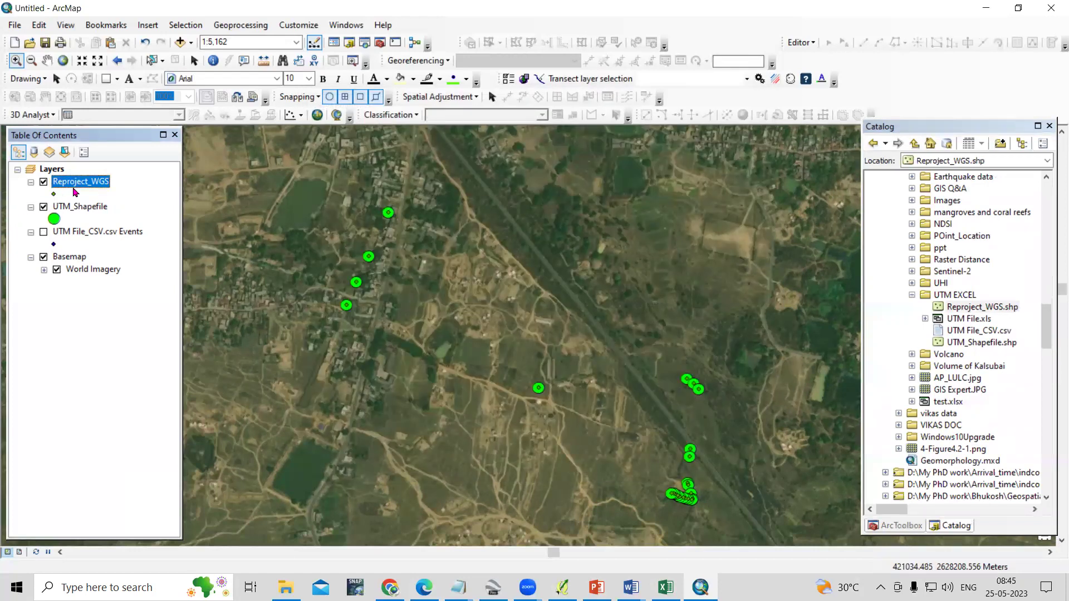
Hide the UTM_Shapefile layer and open the attribute table of Reproject_WGS
click(43, 208)
right_click(81, 182)
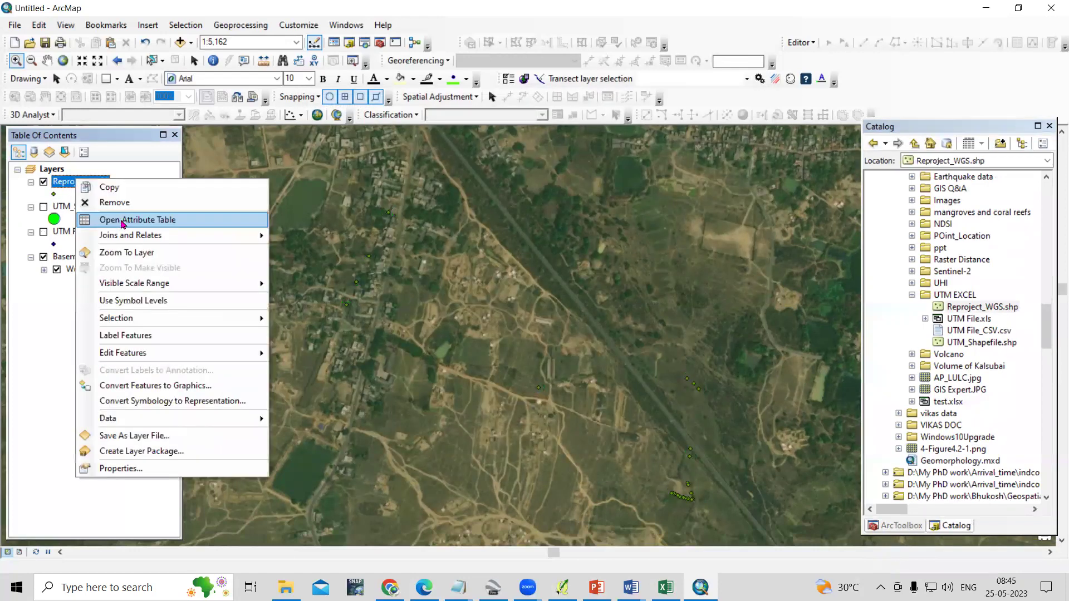
click(135, 220)
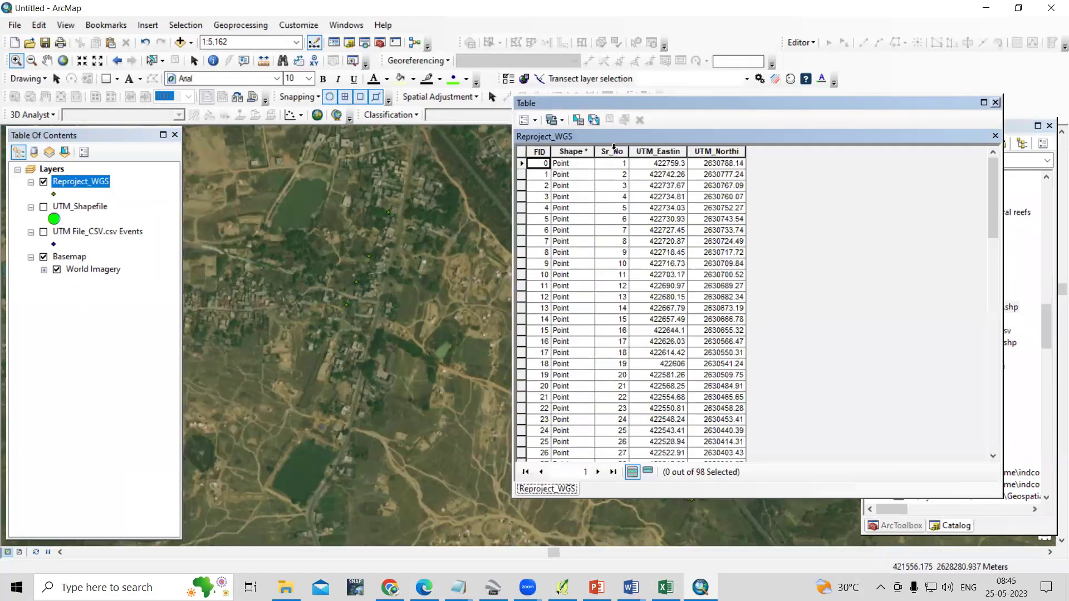
Add a Float field named X to the Reproject_WGS attribute table
click(526, 119)
click(569, 218)
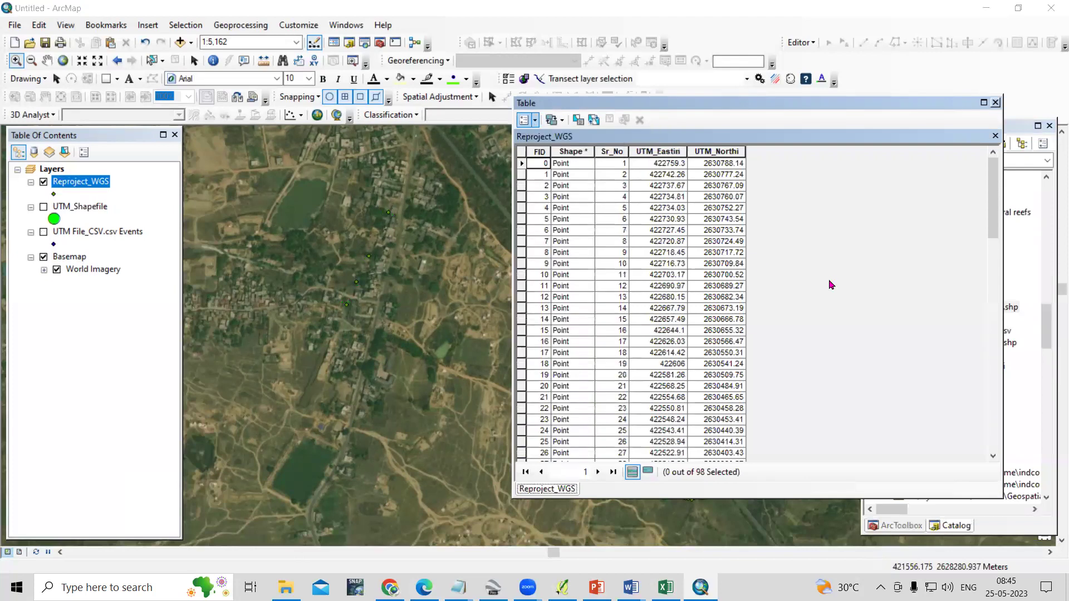
text(X)
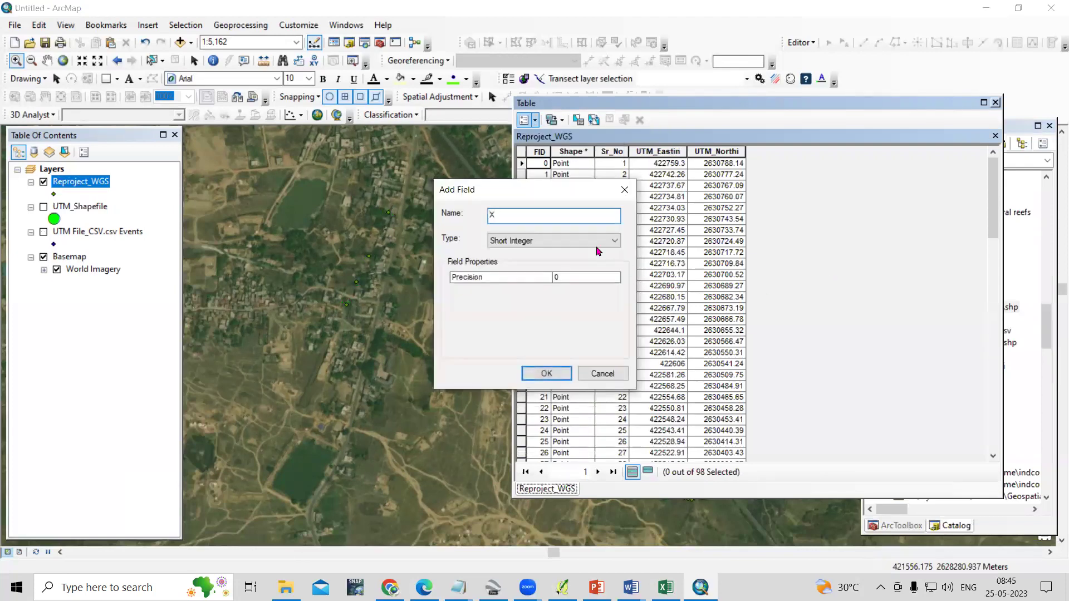
click(605, 245)
click(567, 273)
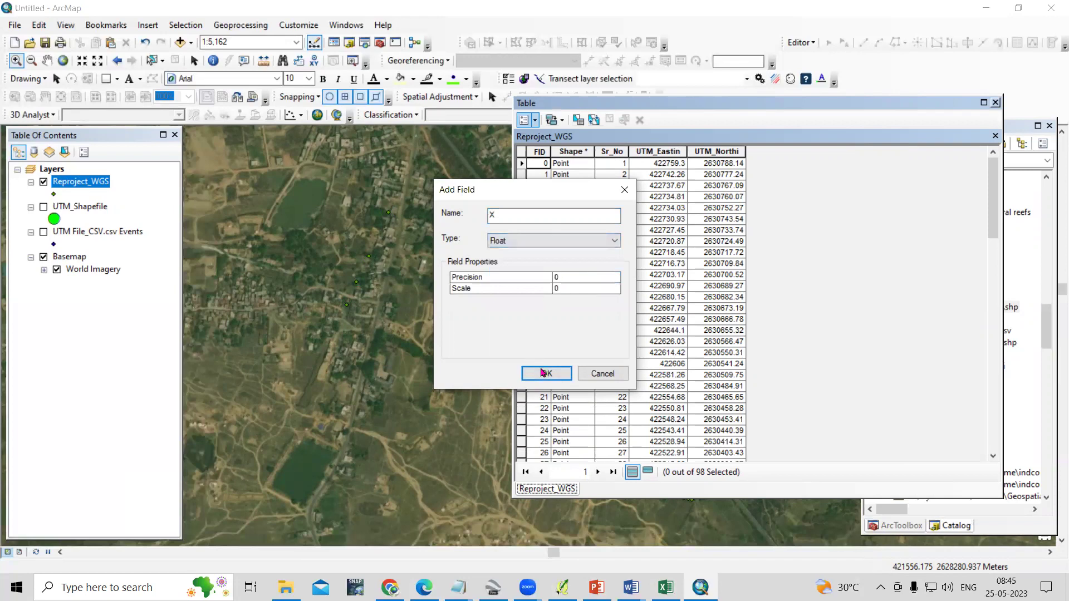
click(546, 373)
Add a Float field named Y to the Reproject_WGS attribute table
click(540, 122)
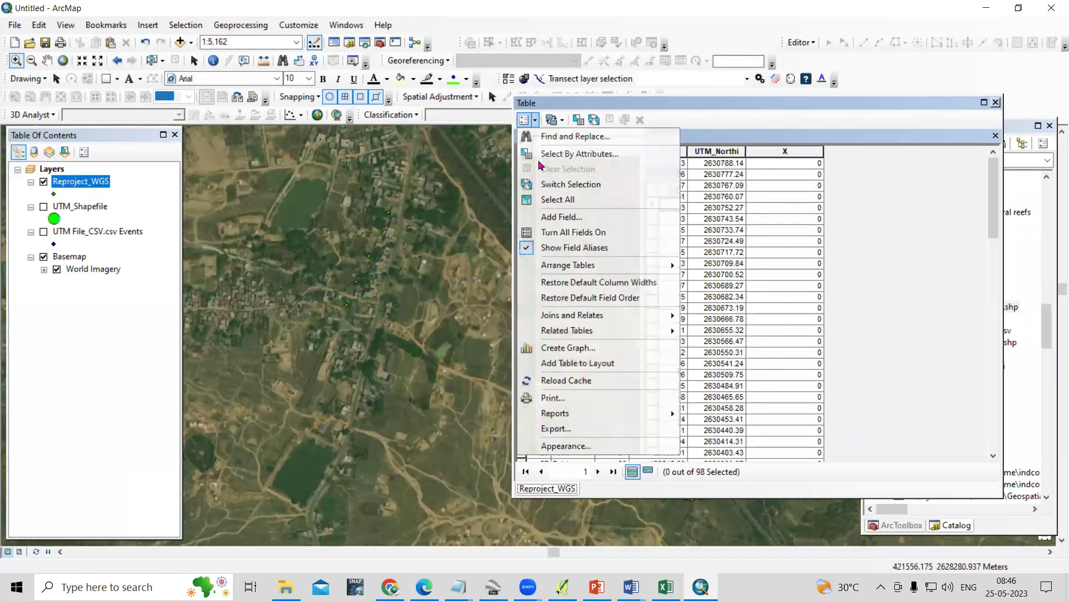
click(577, 218)
text(Y)
click(522, 242)
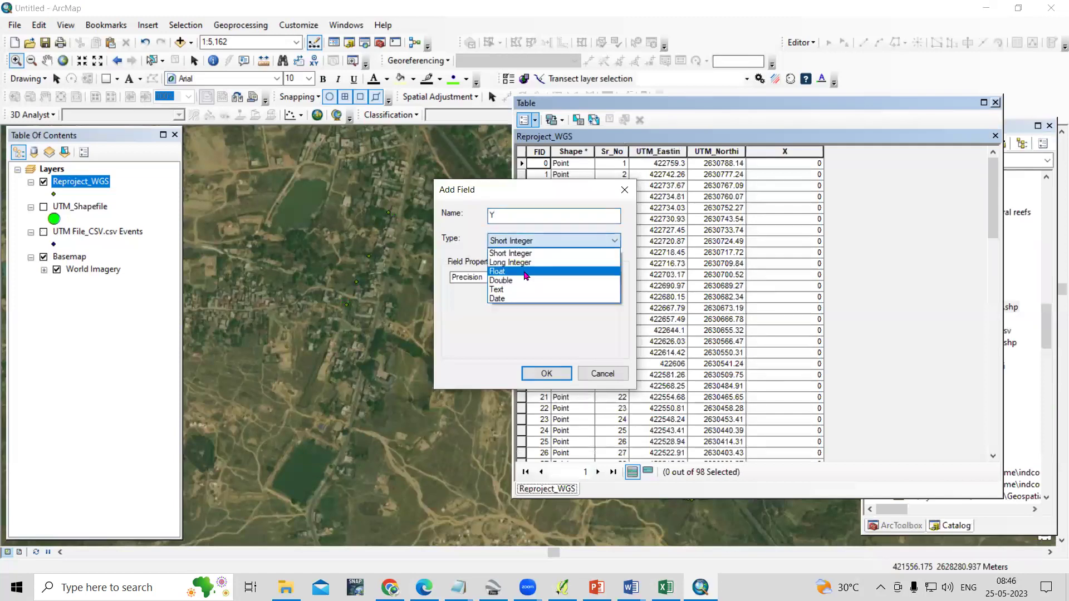
click(525, 273)
click(545, 373)
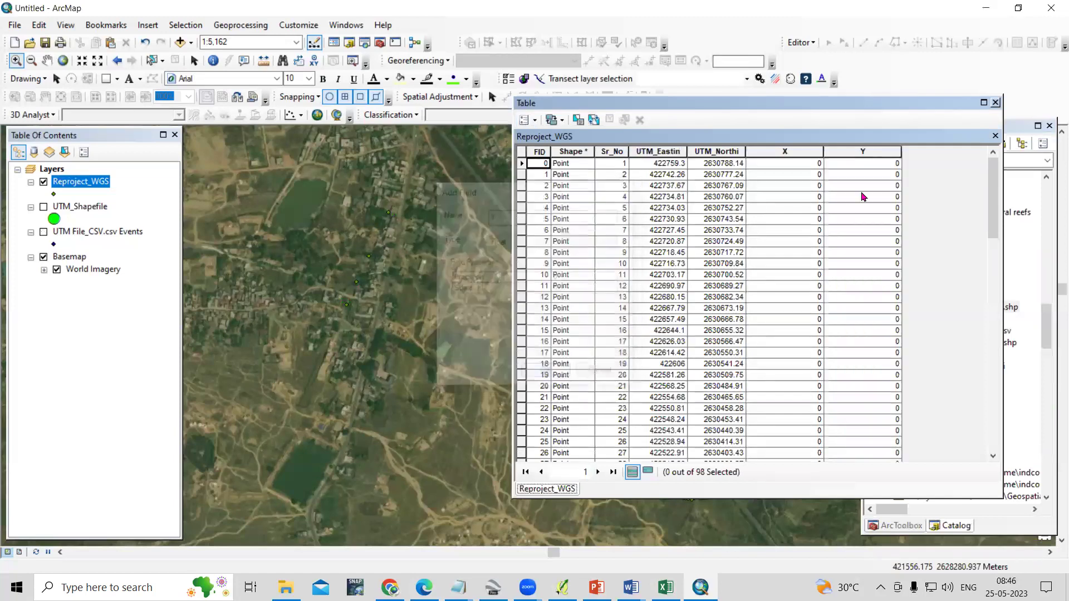
Calculate the X field's geometry as the X Coordinate of Point in decimal degrees, using the data source's GCS WGS 1984
click(786, 153)
right_click(785, 158)
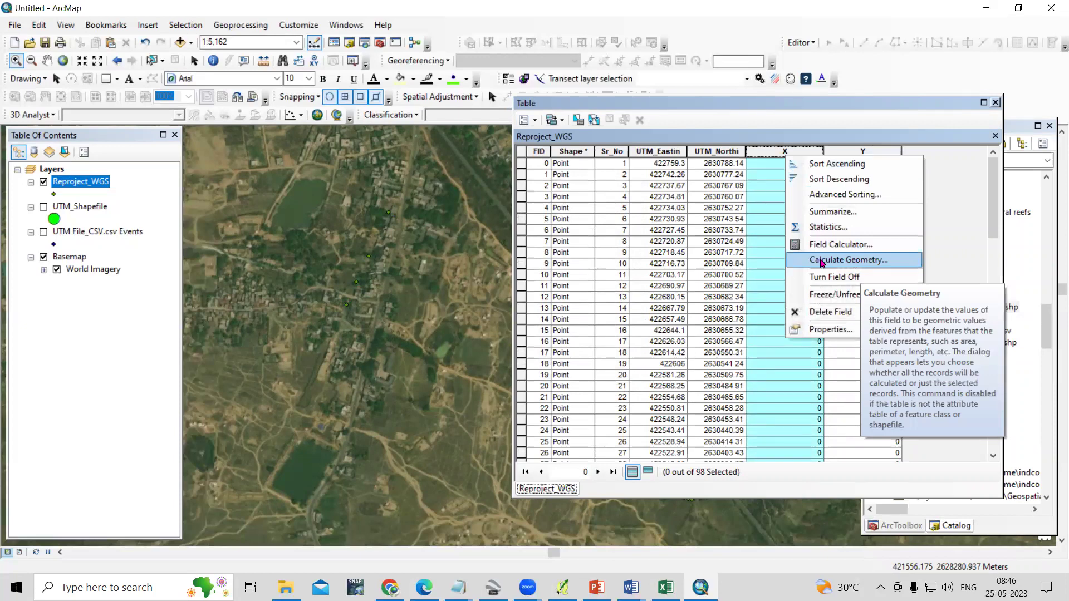
click(829, 260)
click(544, 217)
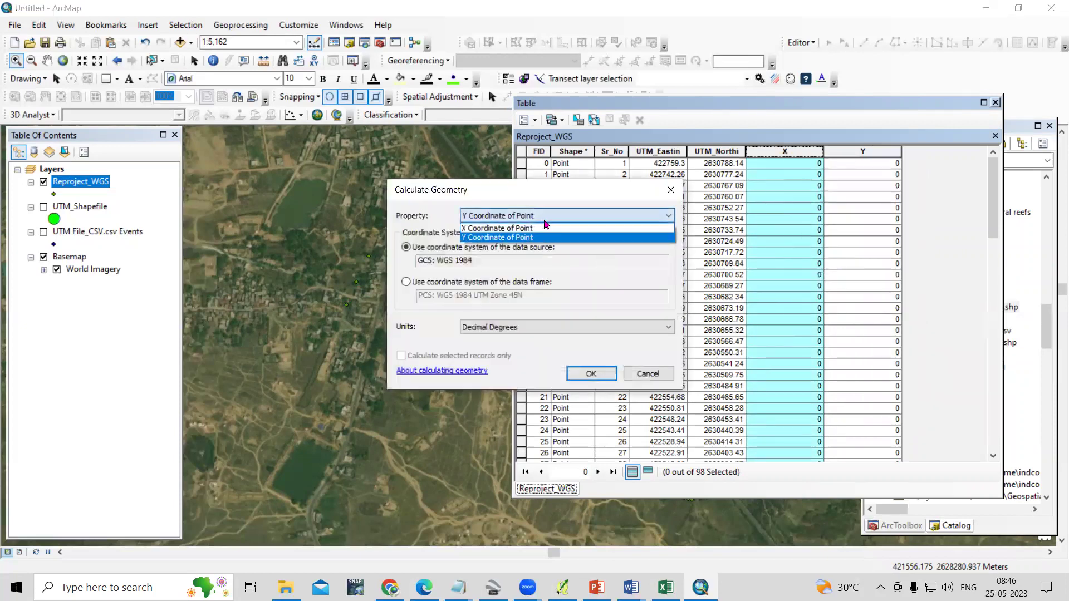
click(547, 231)
click(589, 375)
Calculate the Y field's geometry as the Y Coordinate of Point in decimal degrees, using the data source's GCS WGS 1984
click(879, 152)
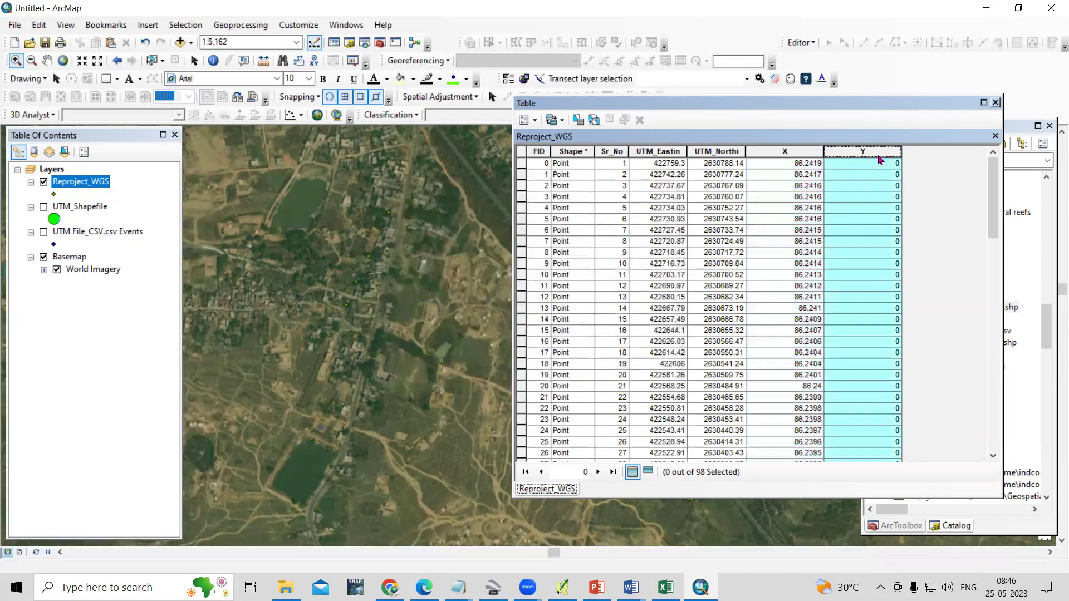
right_click(878, 152)
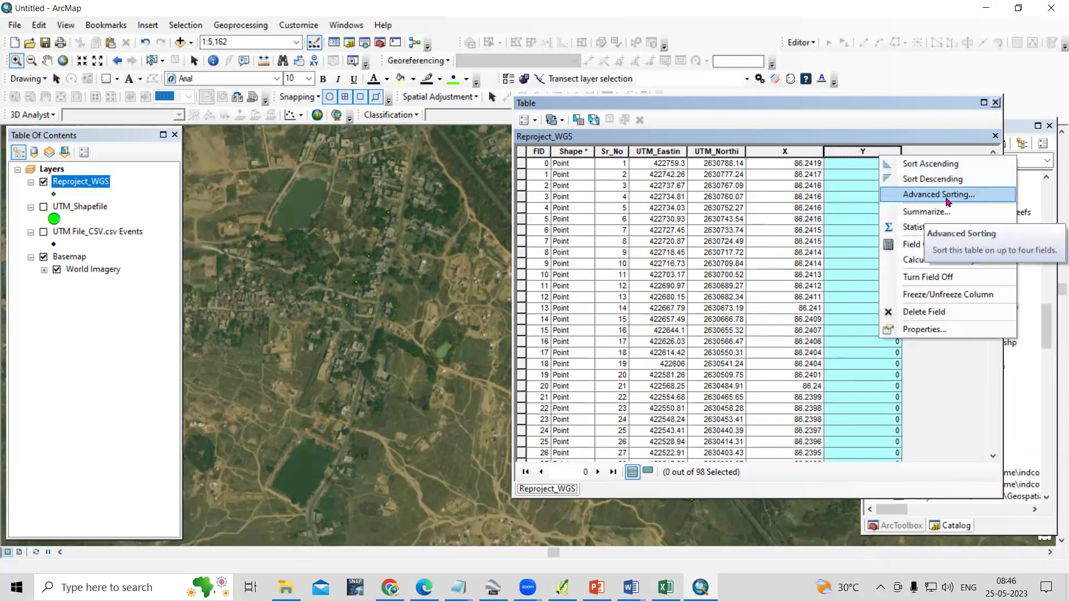
click(924, 259)
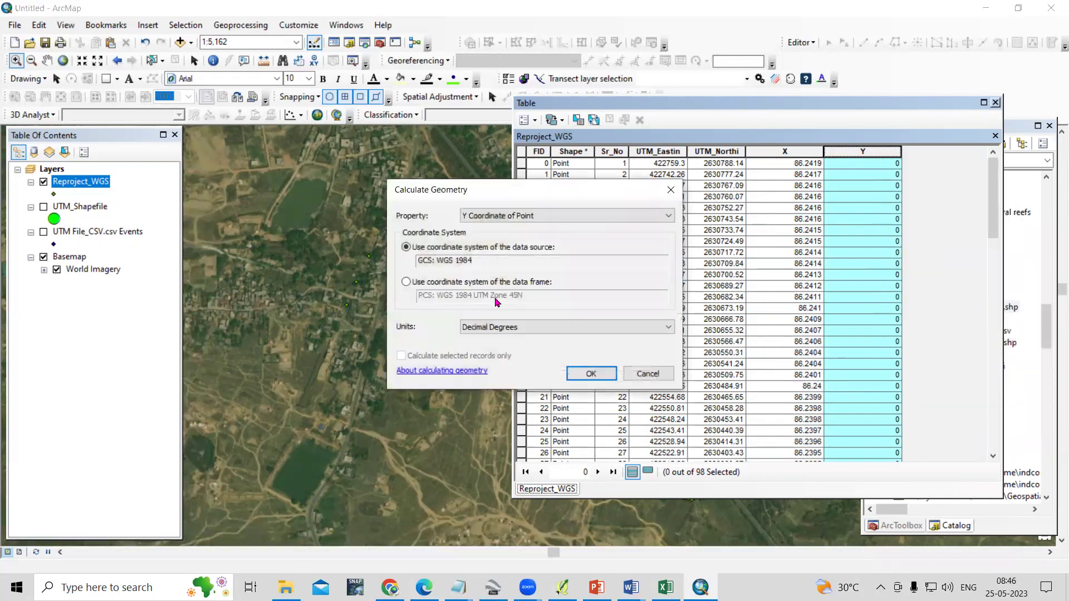
click(515, 221)
click(523, 244)
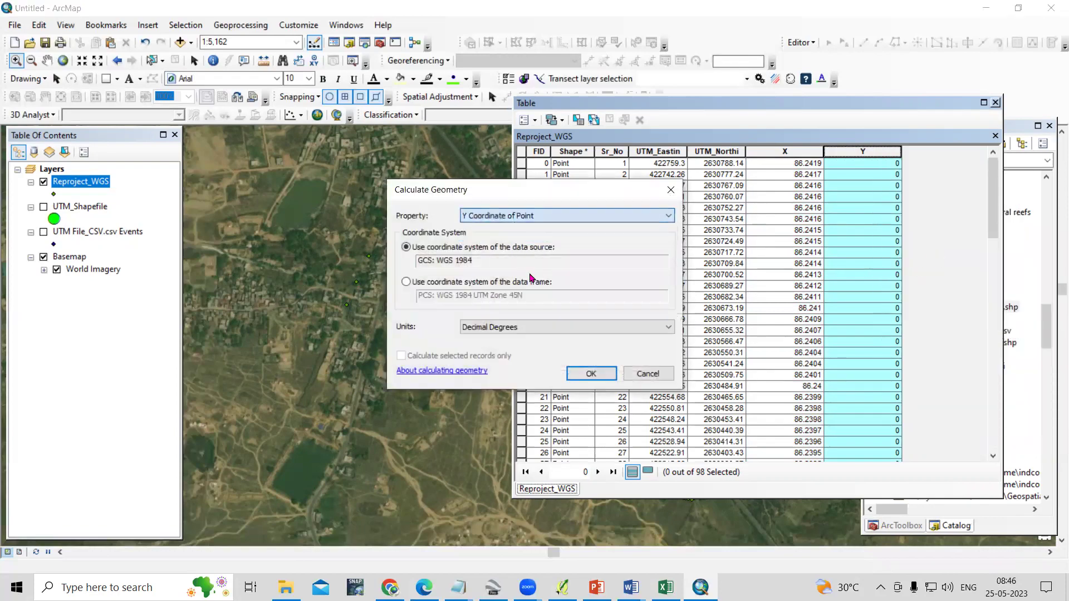
click(589, 374)
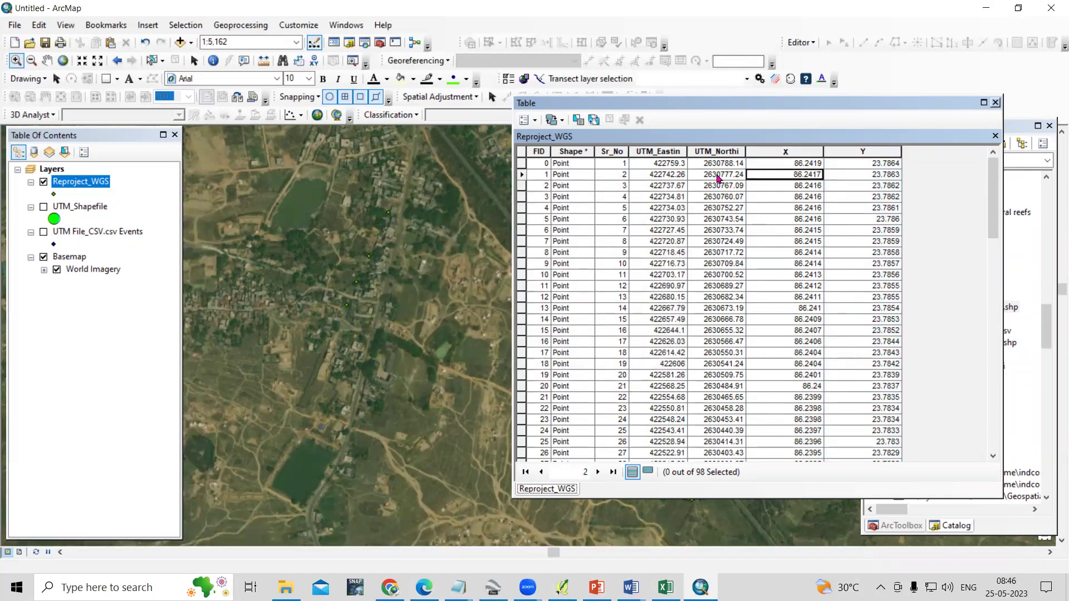
Compare the second record's X and Y values in ArcMap with the decimal-degree longitude and latitude in the Chrome UTM converter
click(656, 176)
click(718, 163)
click(806, 176)
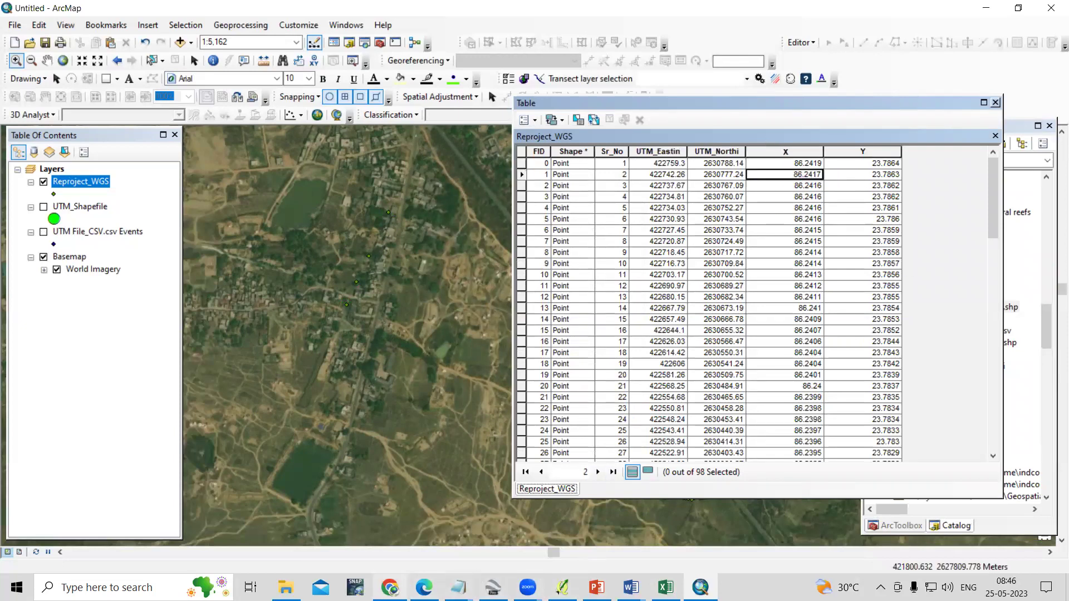
click(390, 587)
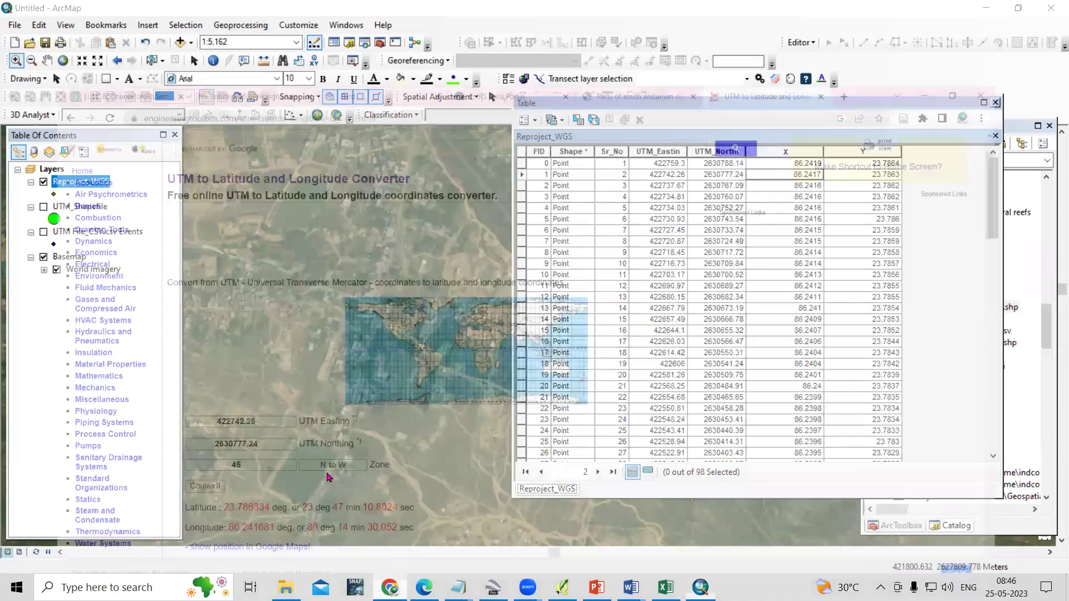
scroll(312, 456, down, 1)
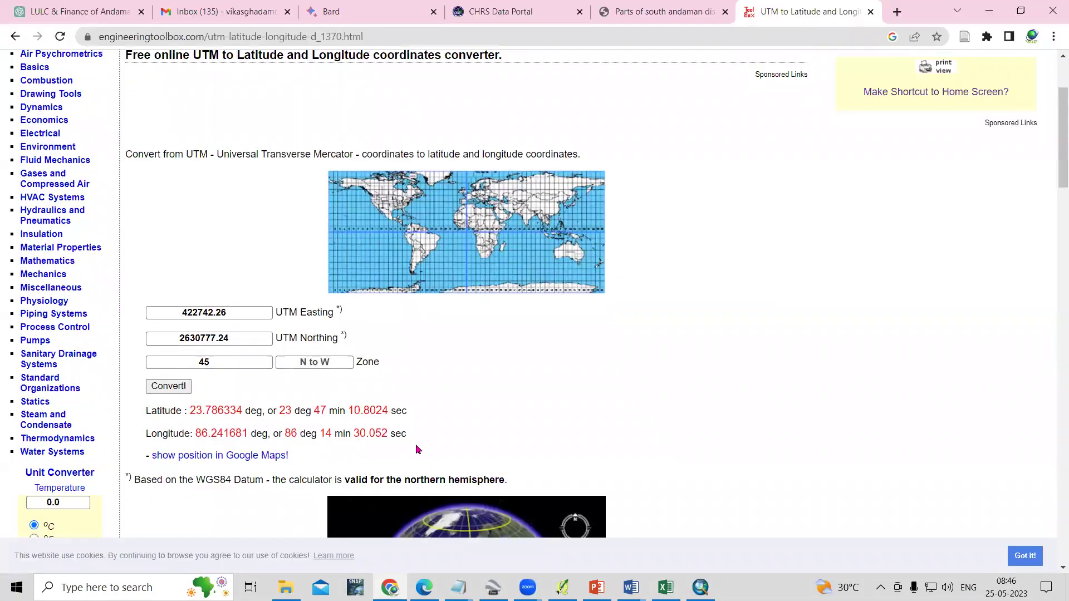
key(alt+Tab)
click(800, 177)
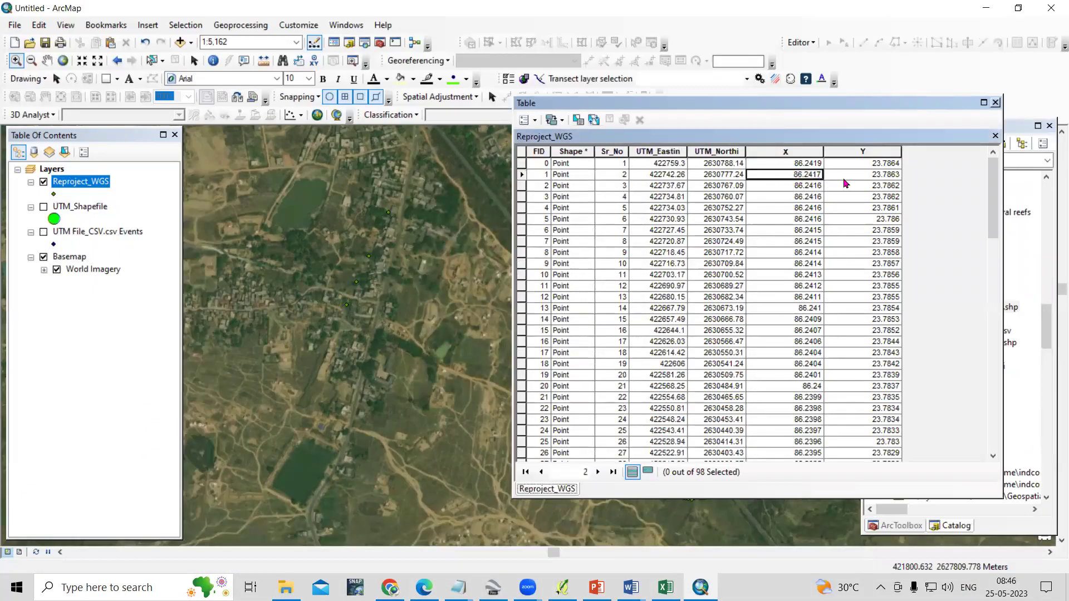
click(866, 177)
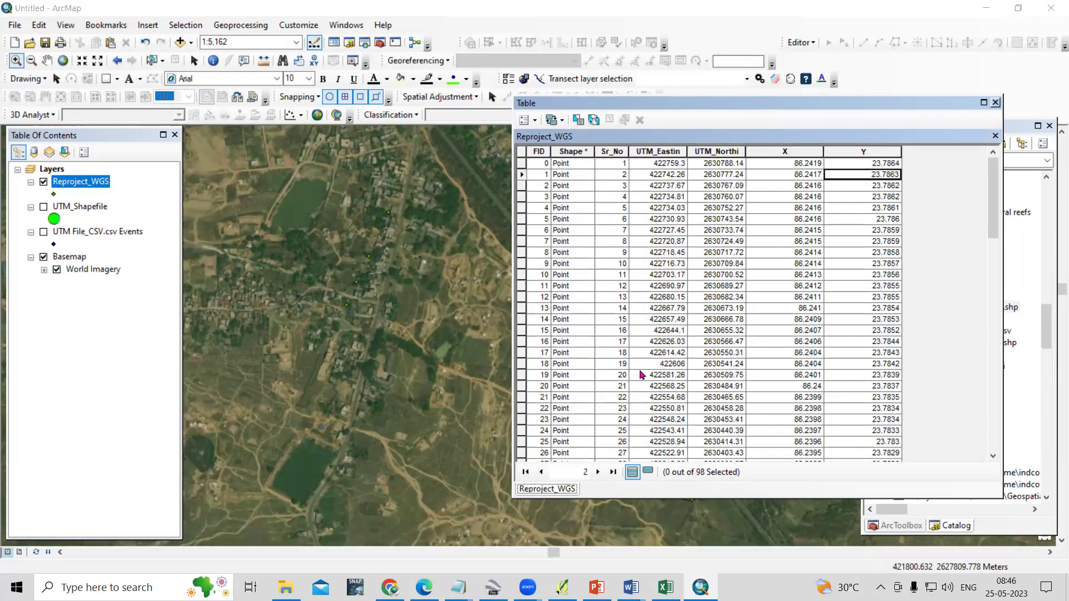
Examine the latitude in degrees-minutes-seconds in the Chrome converter, and return to ArcMap to close the attribute table
key(alt+Tab)
drag(279, 411, 326, 410)
click(290, 436)
key(alt+Tab)
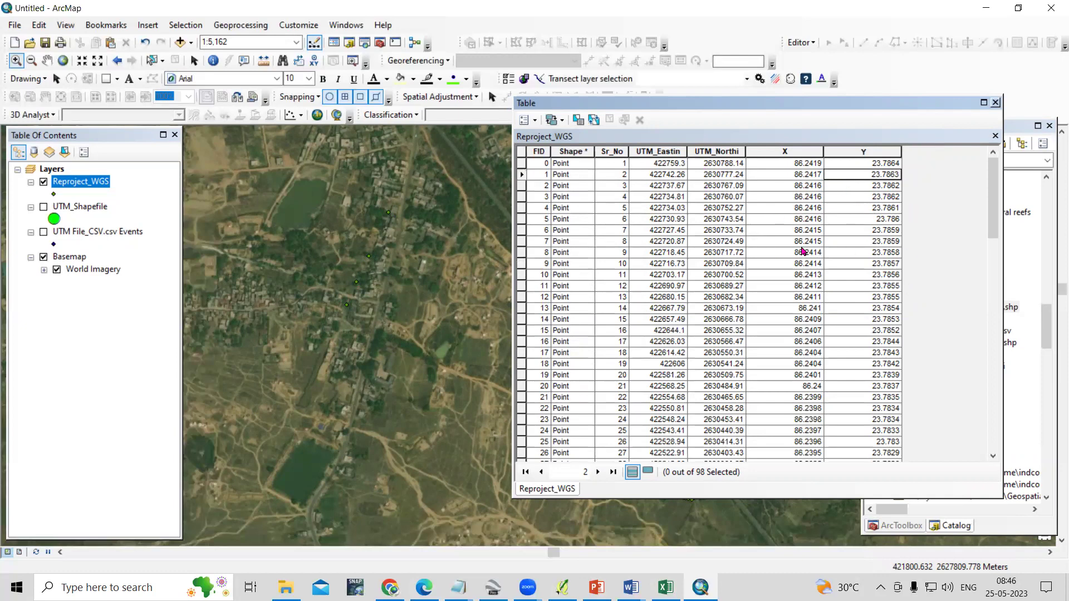
click(995, 103)
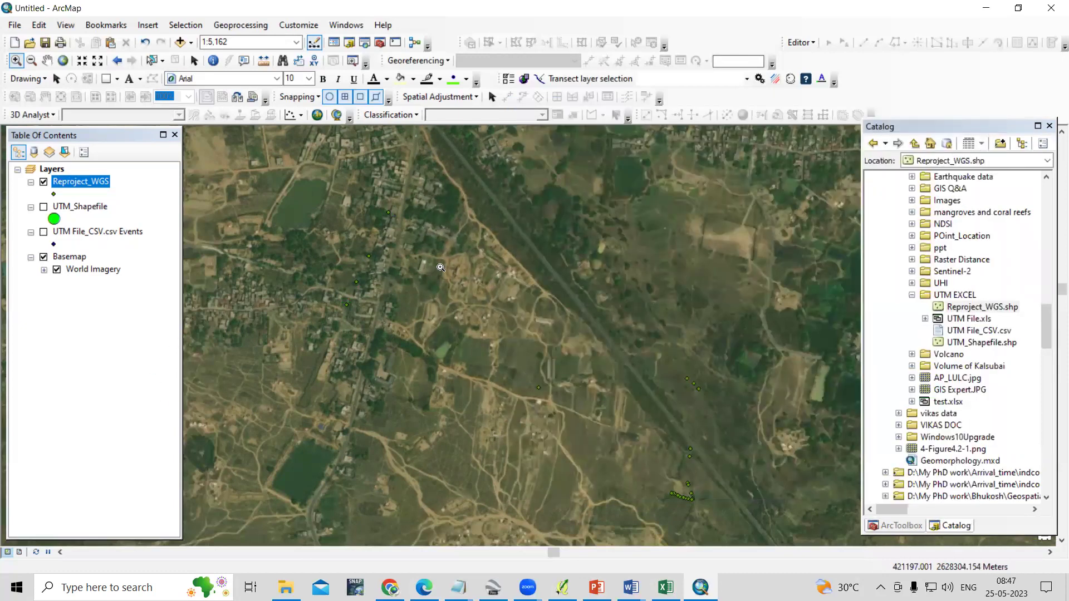